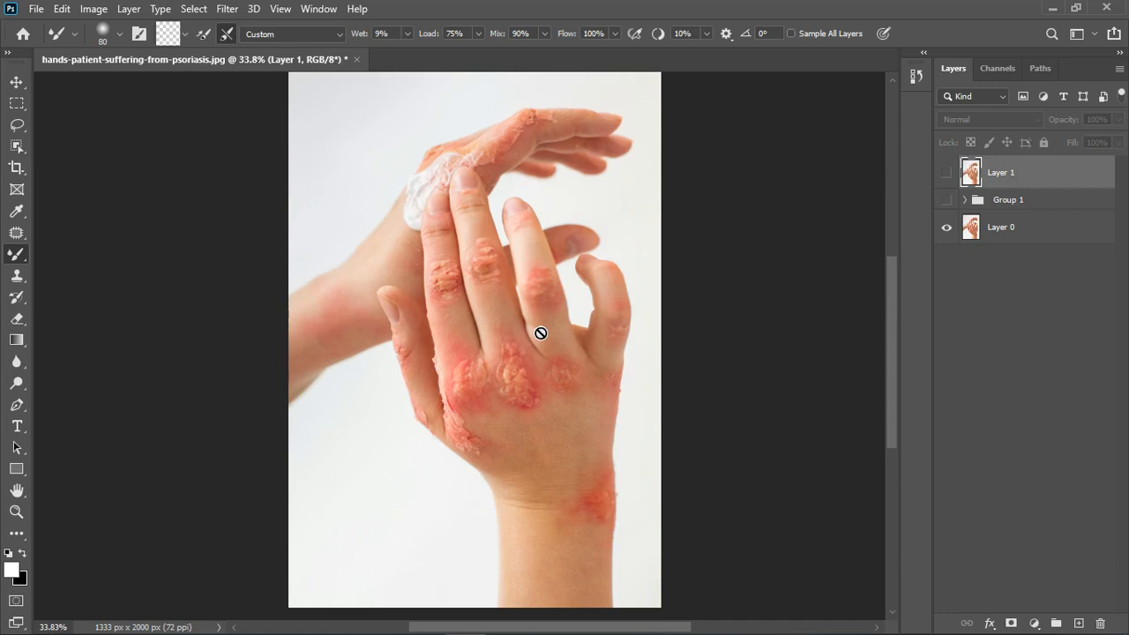
Switch to the Move tool and make Group 1 visible over the hand photo.
scroll(537, 333, up, 3)
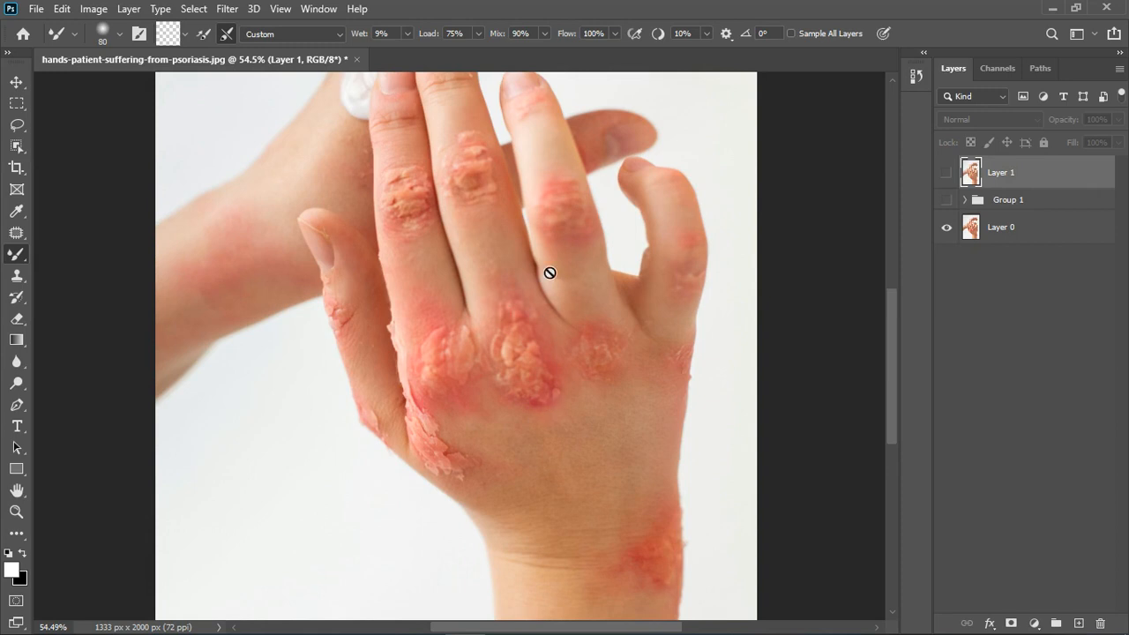
click(17, 84)
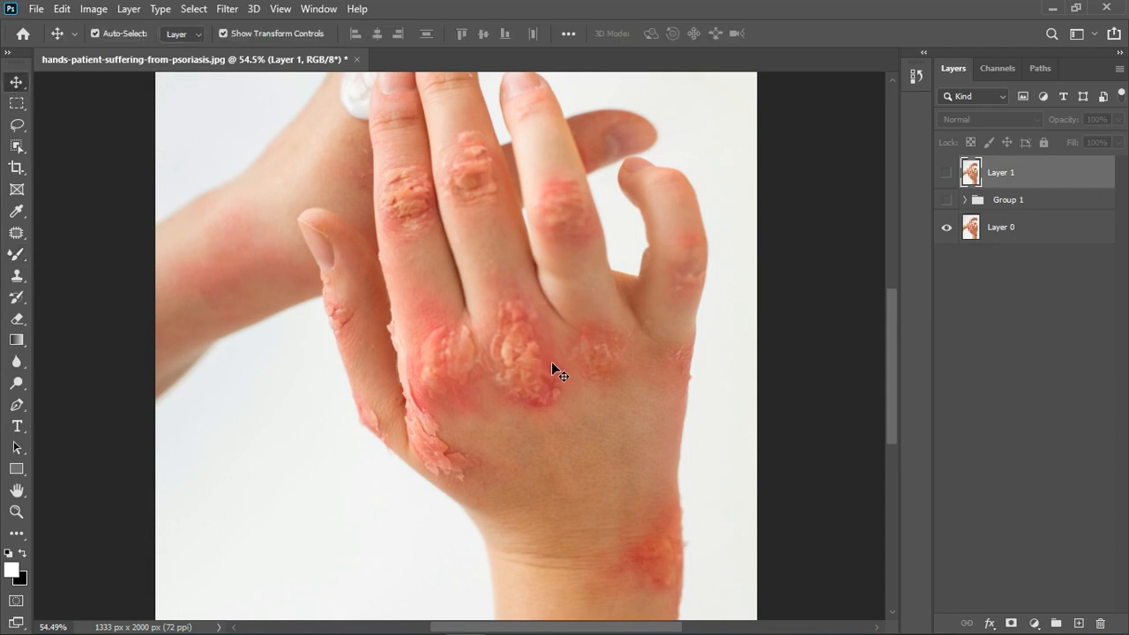
scroll(551, 362, down, 5)
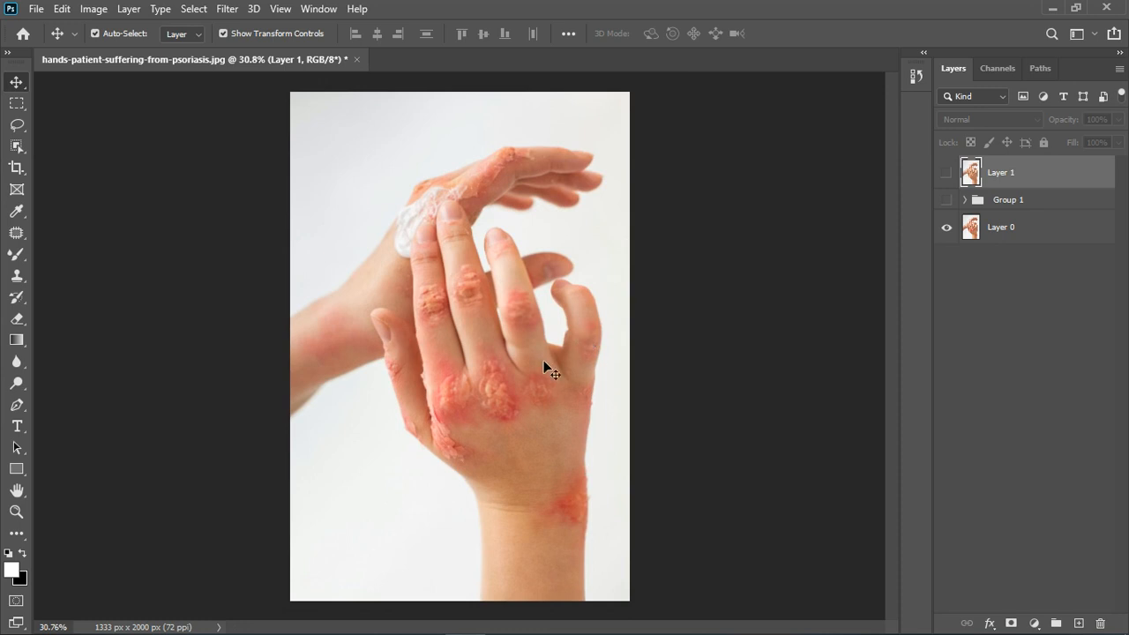
click(947, 199)
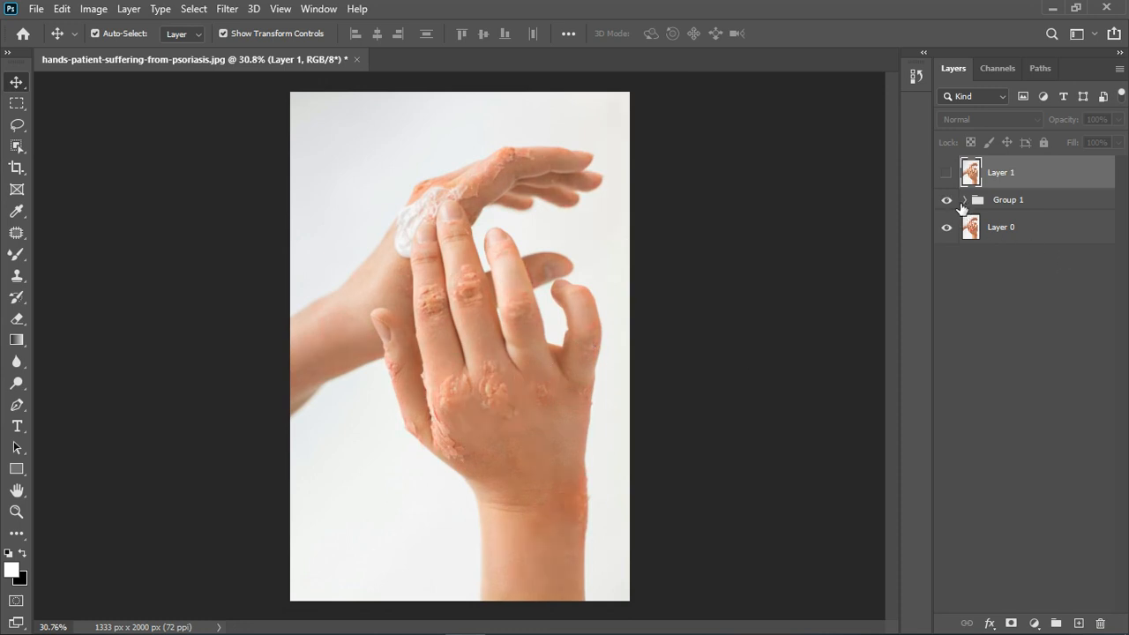
scroll(497, 393, up, 5)
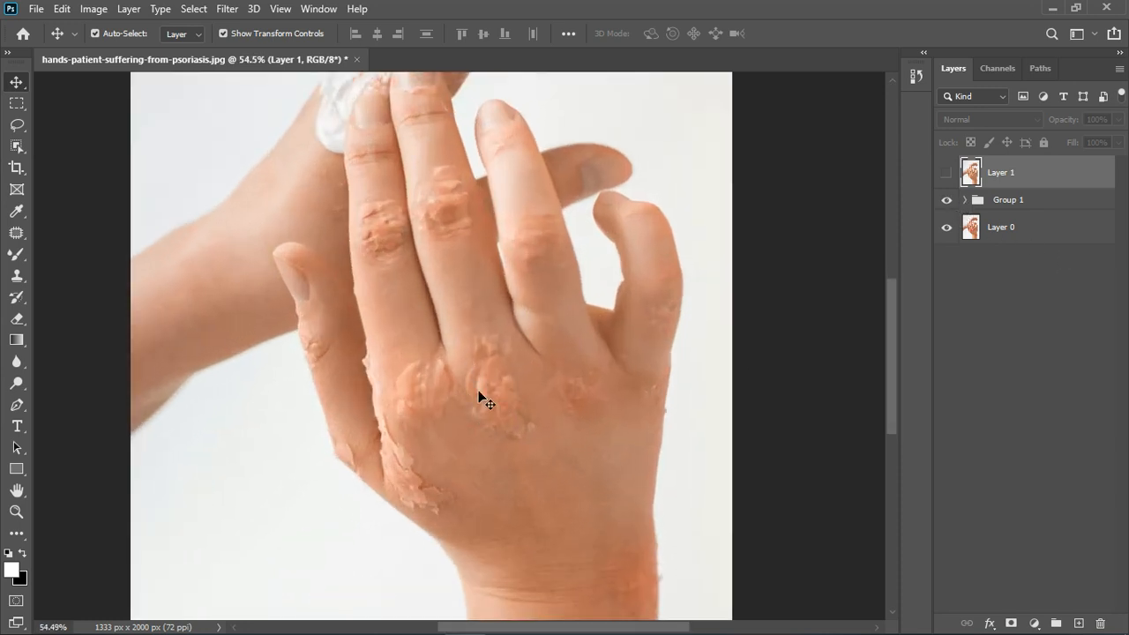
Compare the photo with and without the Hue/Saturation 1 and Hue/Saturation 2 adjustments inside Group 1.
click(966, 200)
click(947, 227)
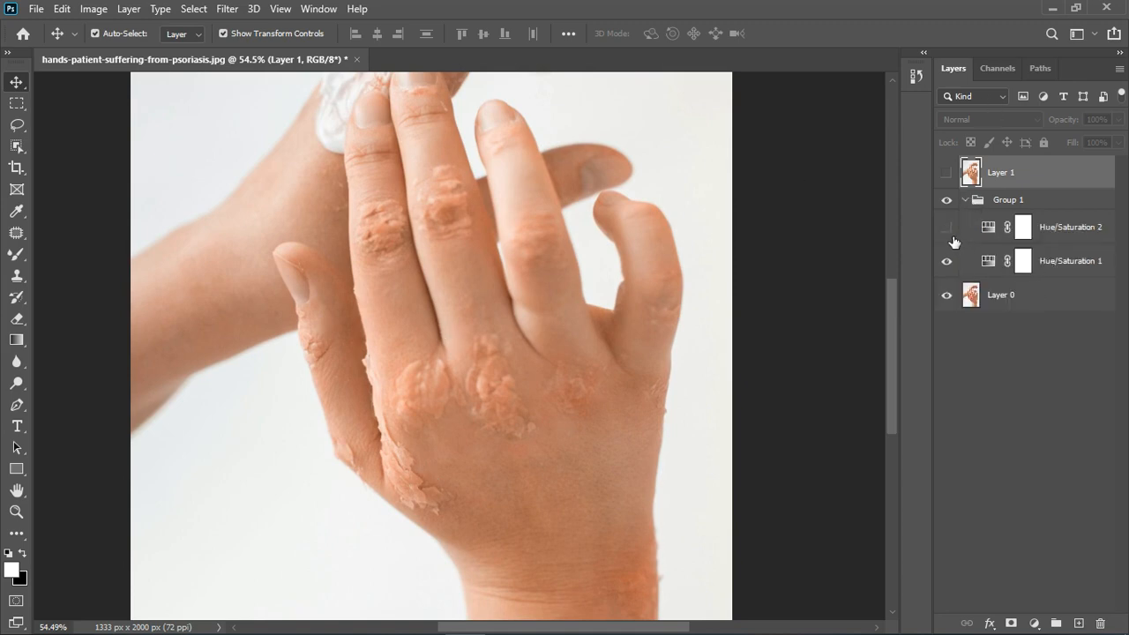
click(946, 261)
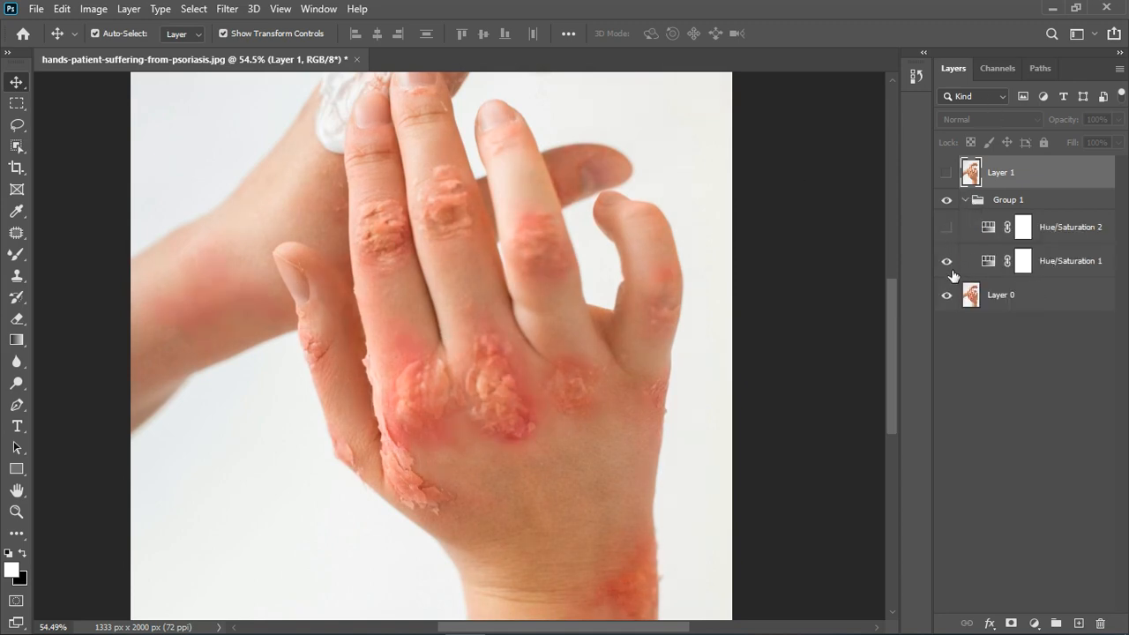
click(947, 261)
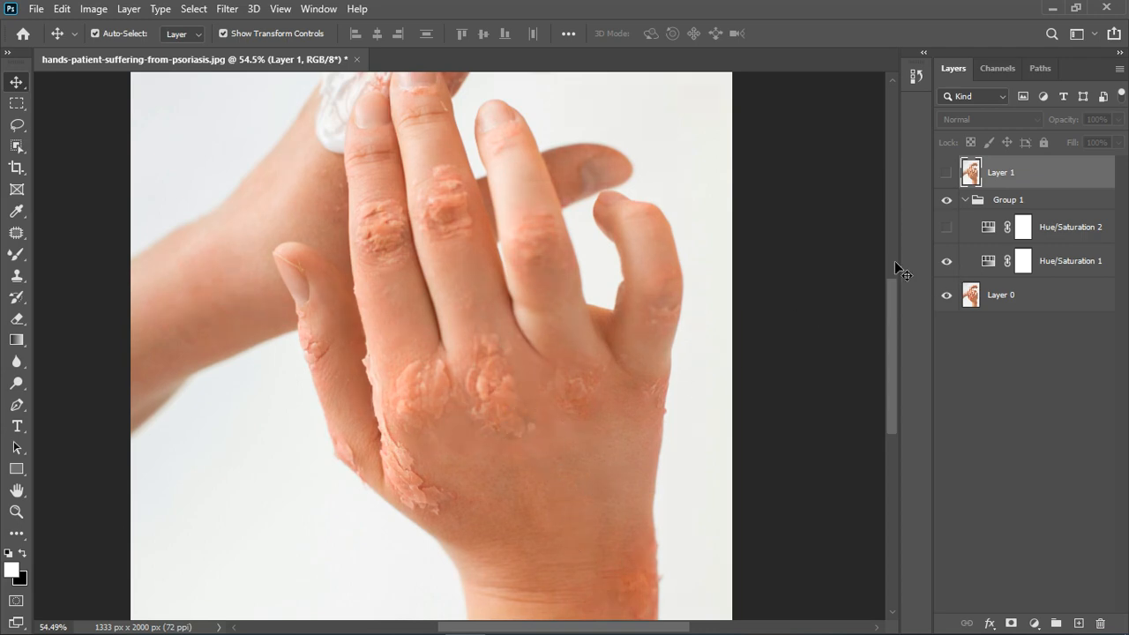
click(947, 228)
click(966, 200)
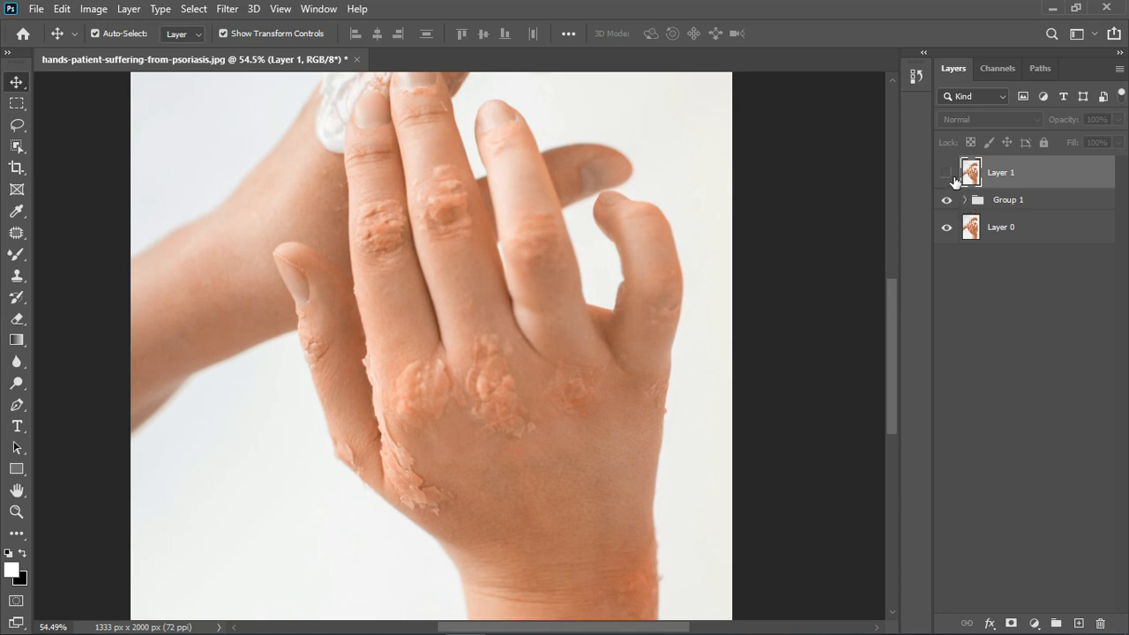
Make Layer 1 visible and duplicate it twice.
click(947, 174)
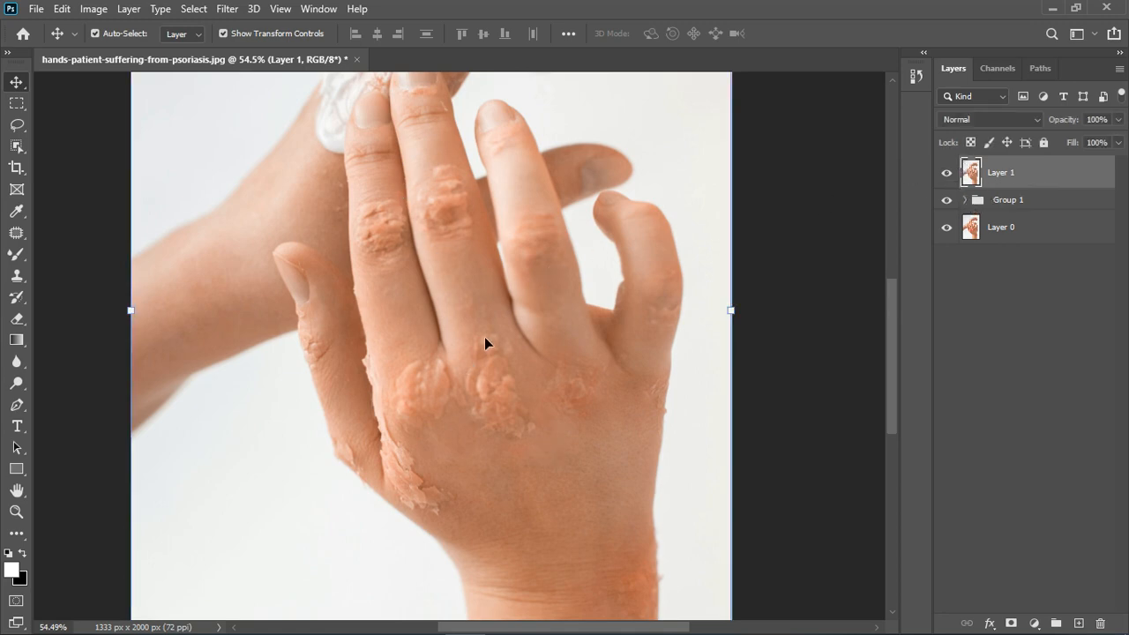
scroll(484, 337, down, 3)
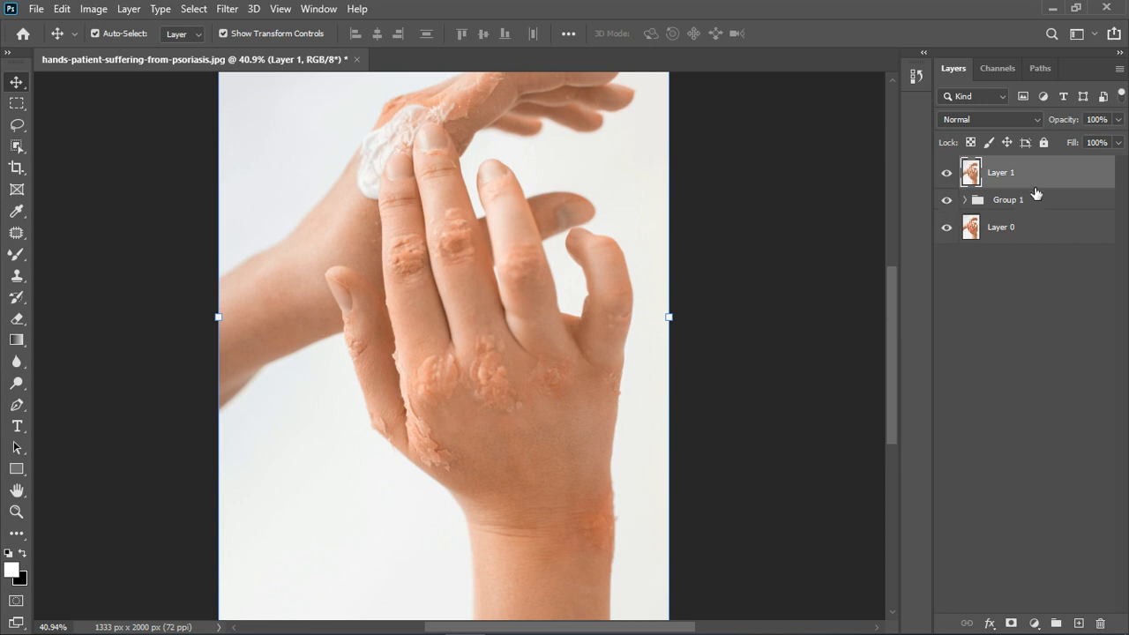
key(ctrl+j)
key(ctrl+j)
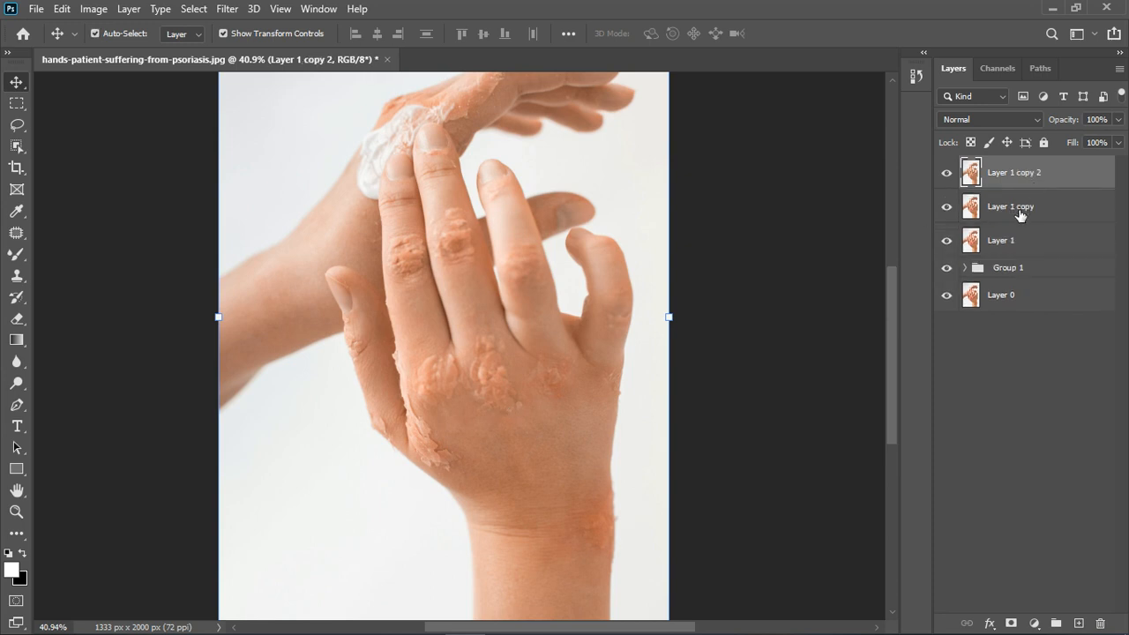
Rename the lower copy of Layer 1 as color and the upper copy as texture.
double_click(1020, 215)
text(color)
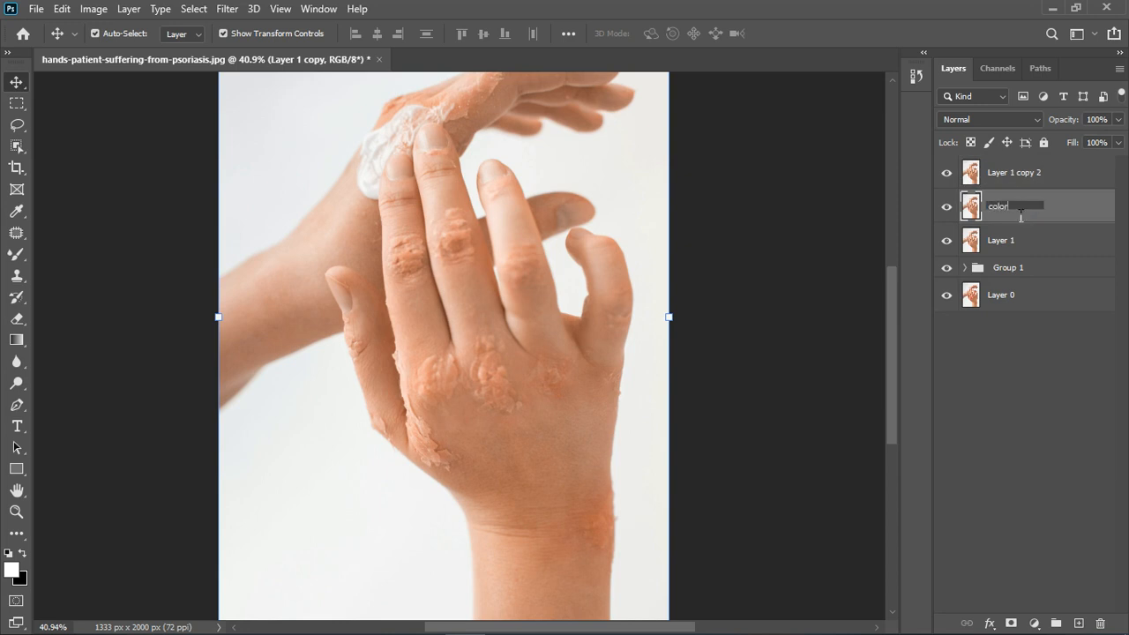
key(Return)
double_click(1017, 174)
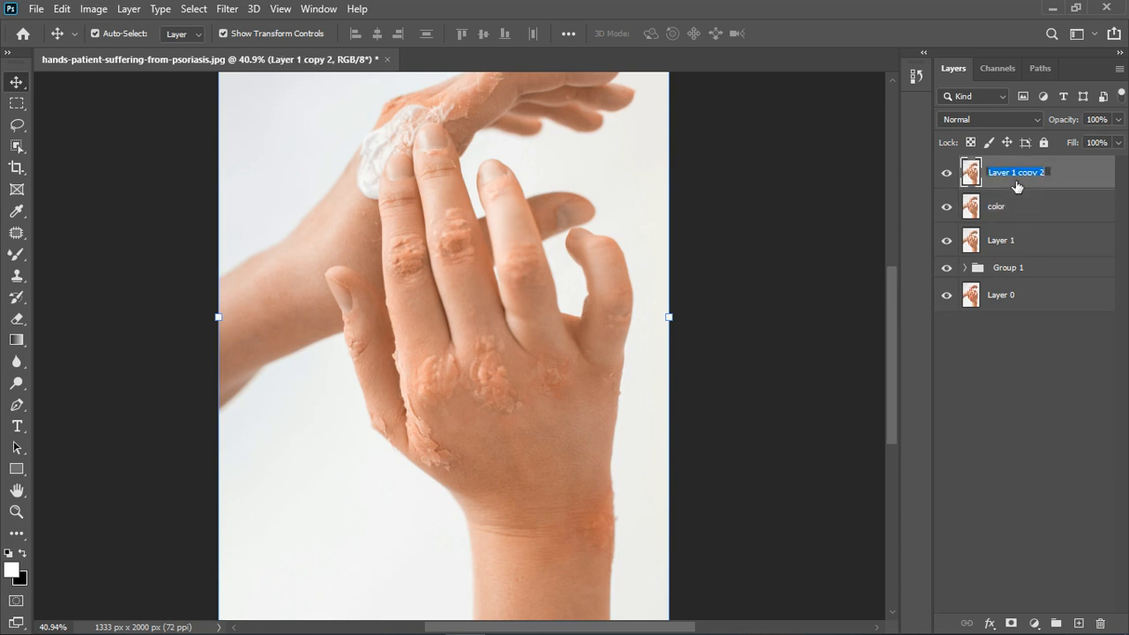
text(texture)
key(Return)
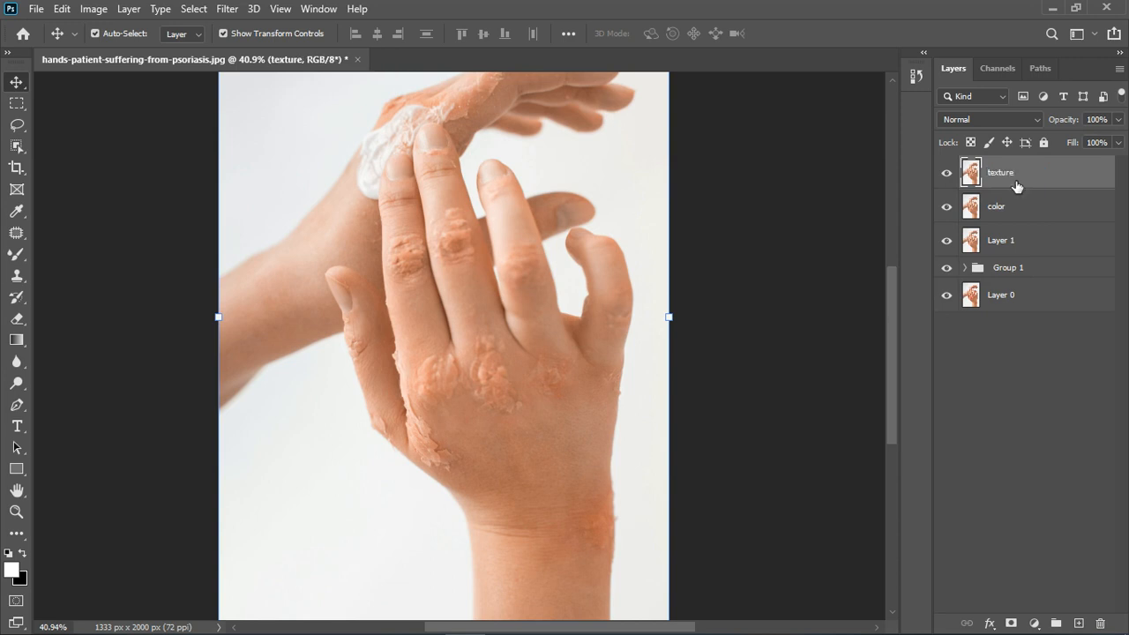
Hide the texture layer and apply a Gaussian Blur with a 2.3-pixel radius to the color layer.
click(946, 173)
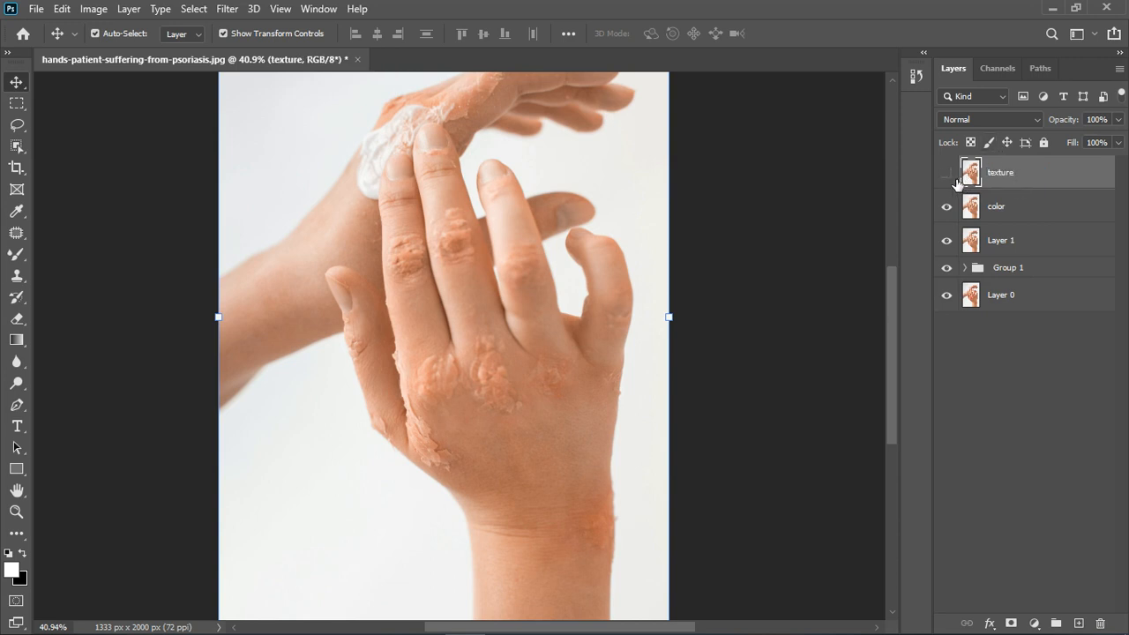
click(1028, 214)
click(227, 9)
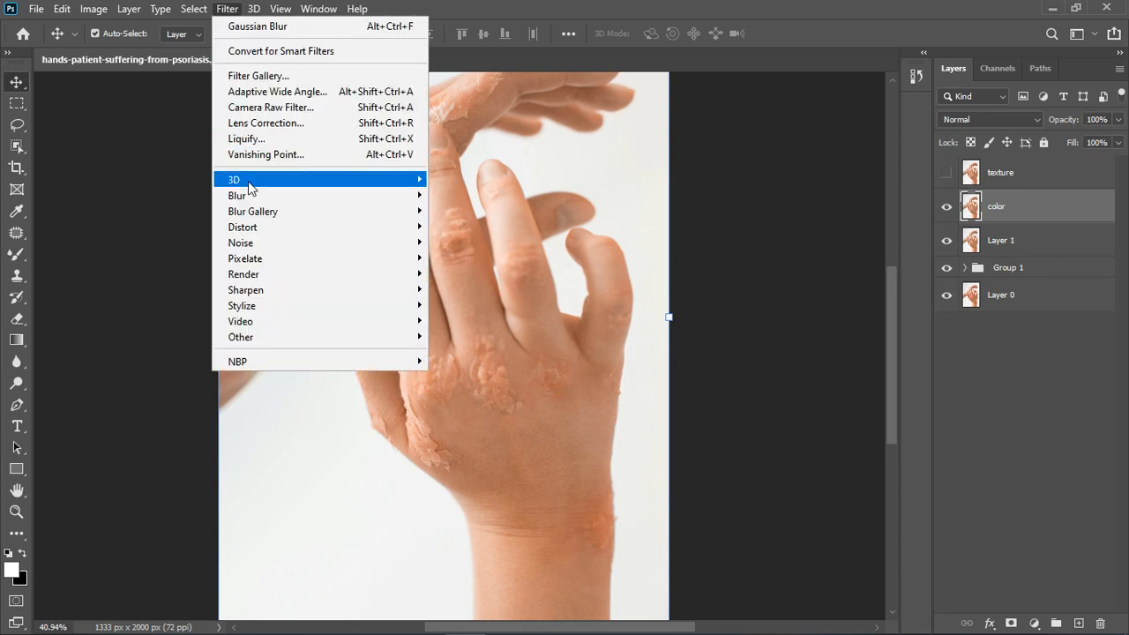
mouse_move(265, 196)
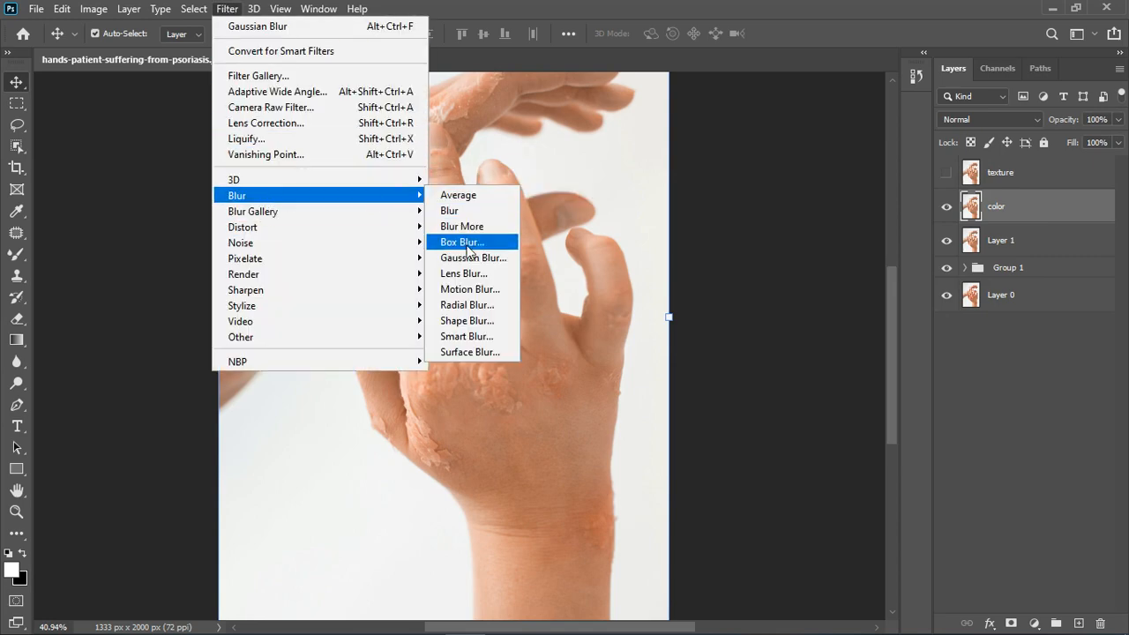
click(468, 258)
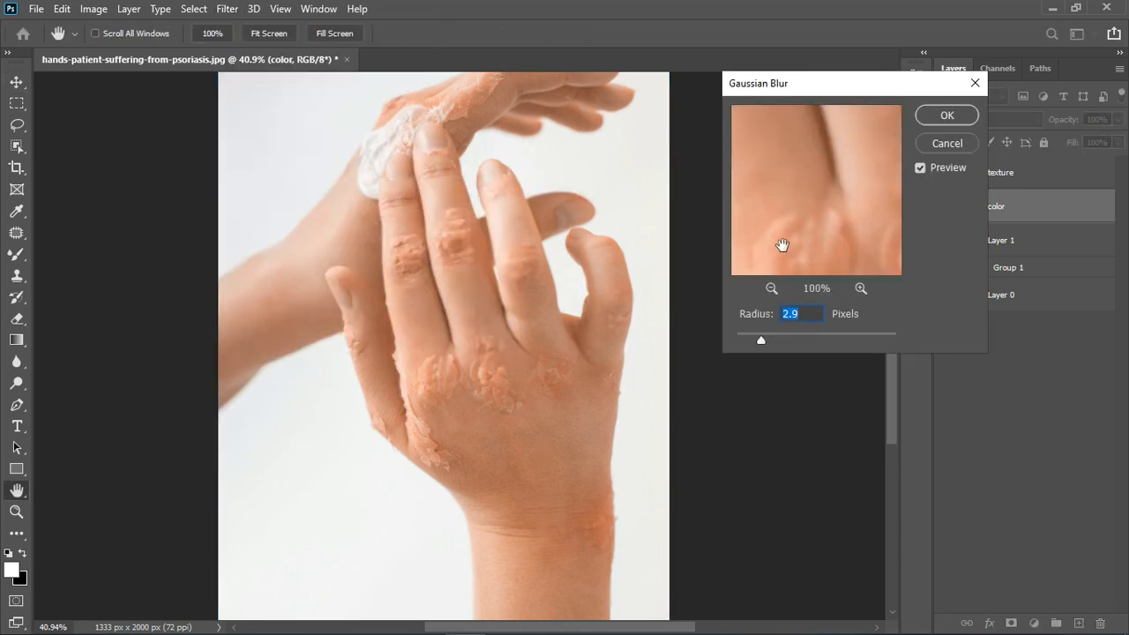
drag(763, 340, 738, 342)
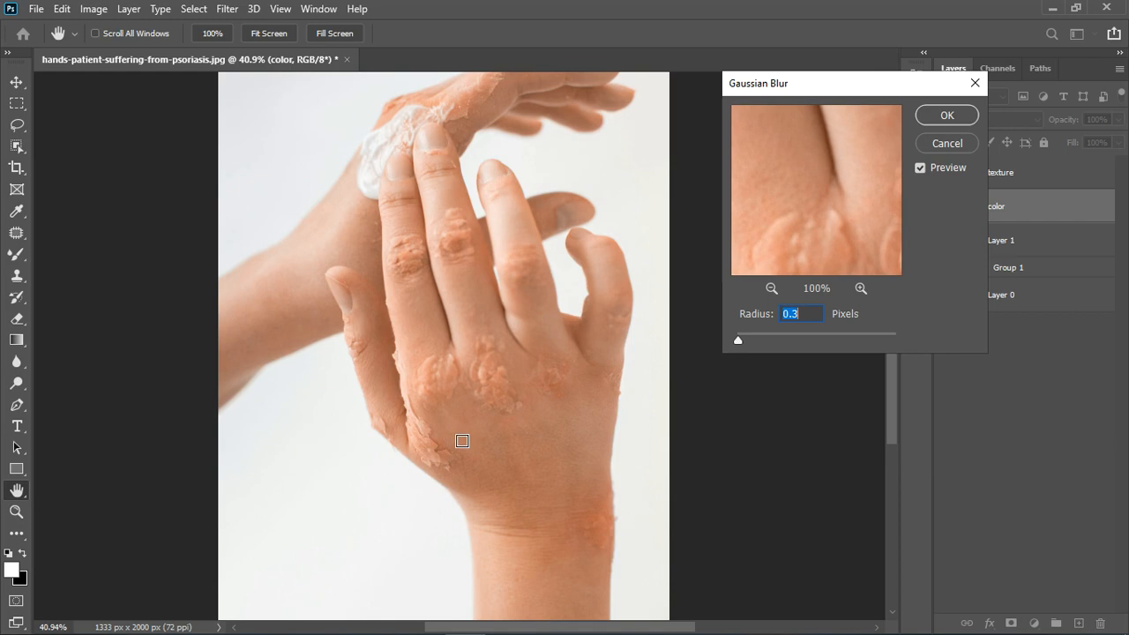
drag(734, 342, 748, 337)
drag(752, 337, 751, 337)
drag(752, 337, 817, 335)
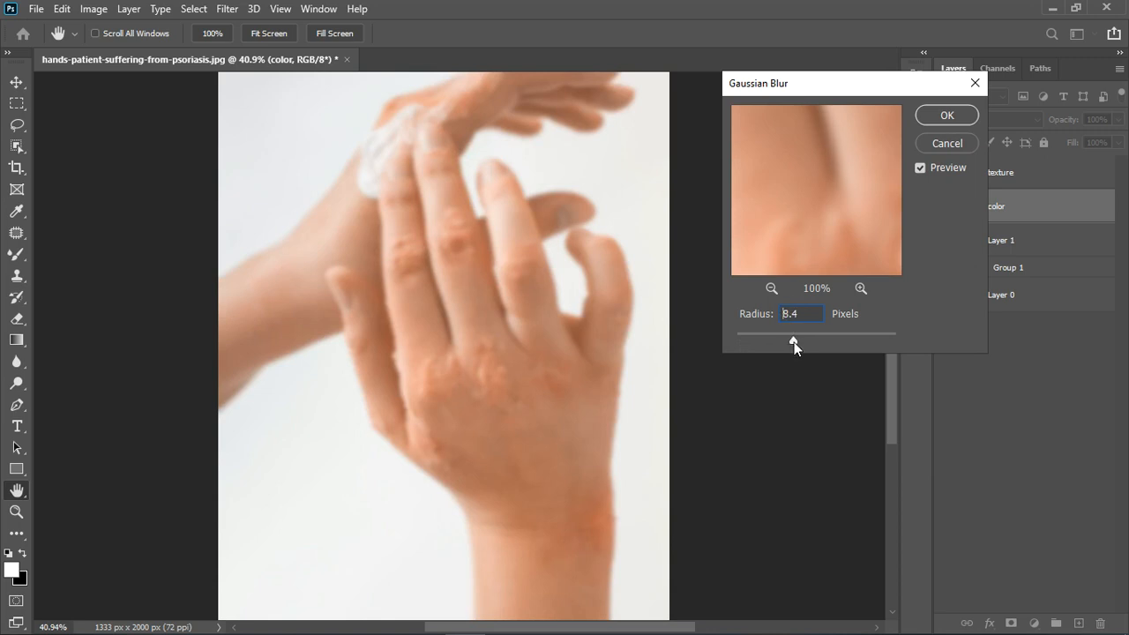
click(794, 342)
drag(765, 337, 753, 337)
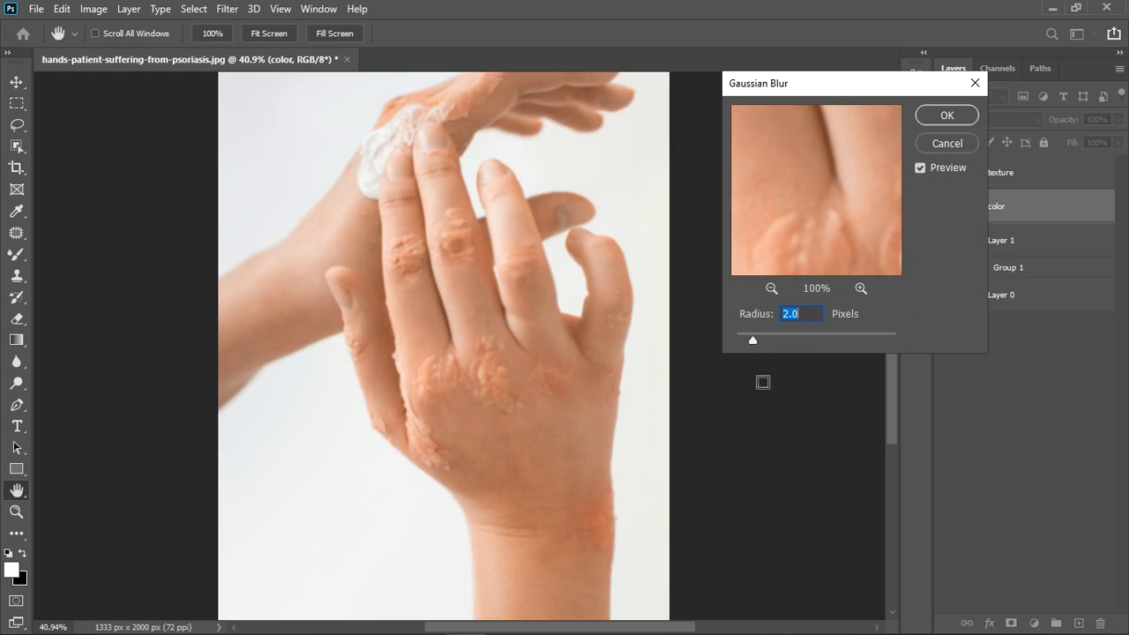
drag(754, 343, 757, 345)
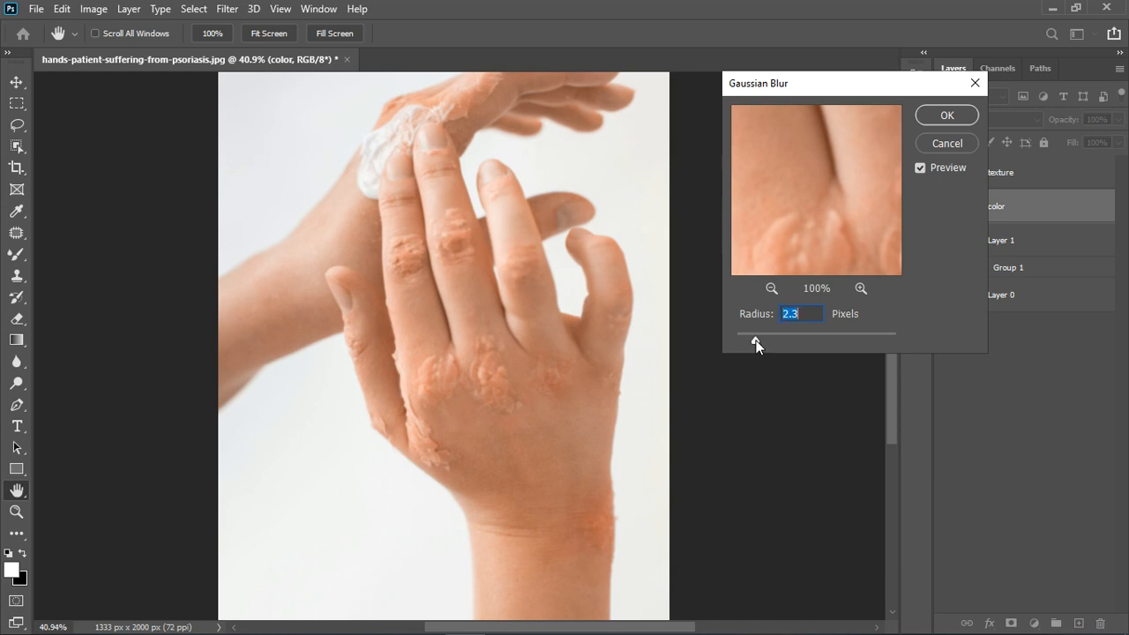
click(929, 120)
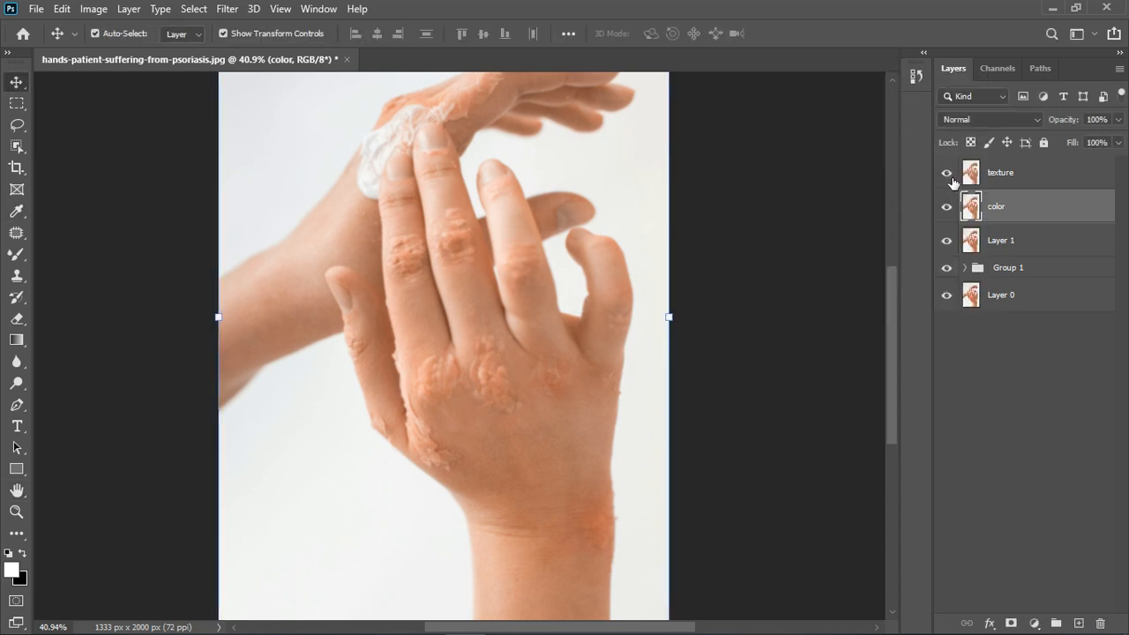
Show the texture layer and run Apply Image on it from the color layer, with Subtract blending, scale 2 and offset 128.
click(1030, 177)
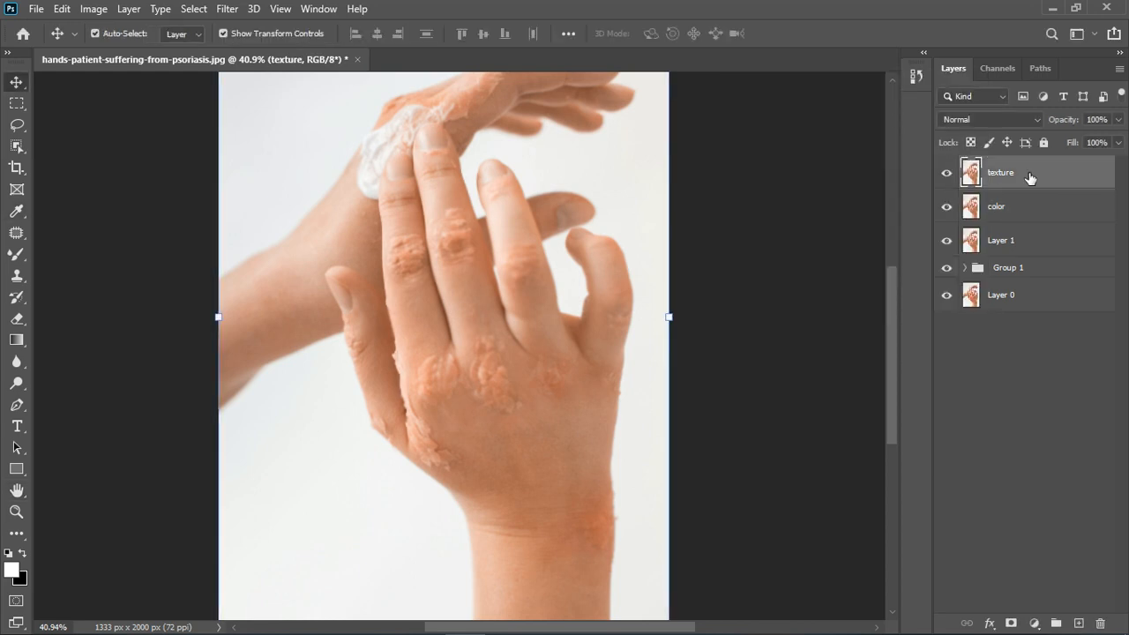
click(92, 9)
click(141, 251)
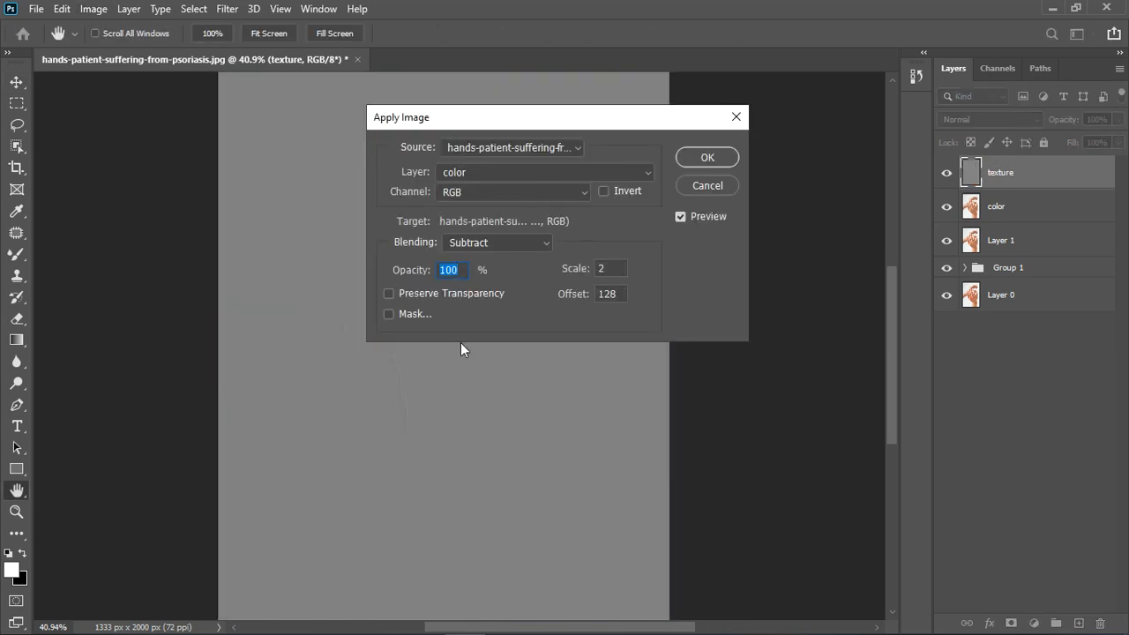
drag(510, 120, 744, 117)
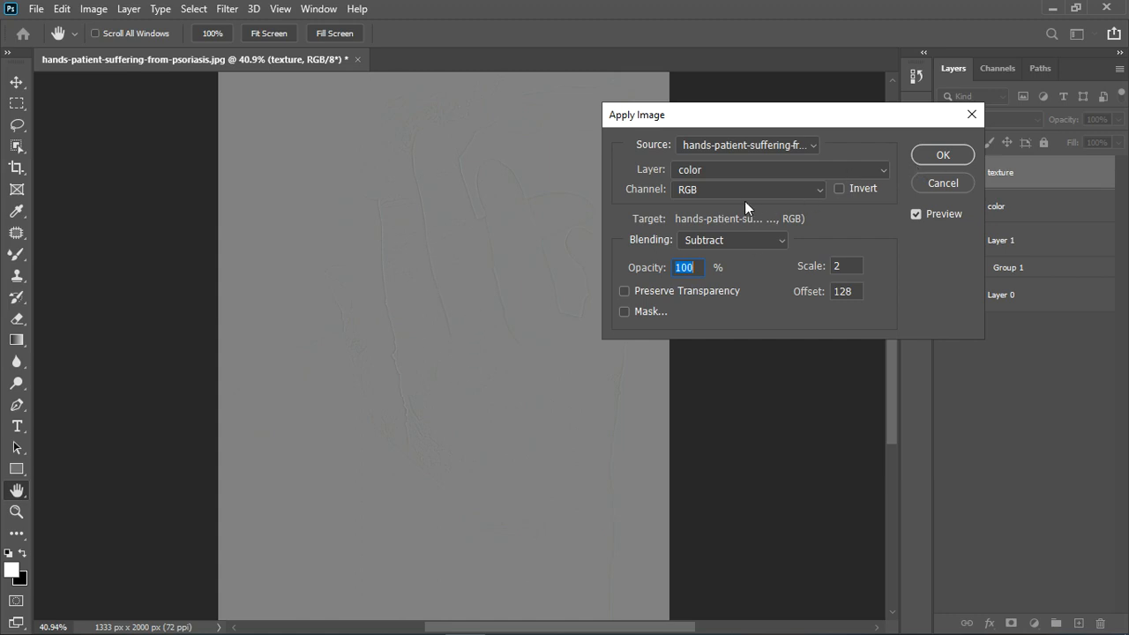
click(743, 177)
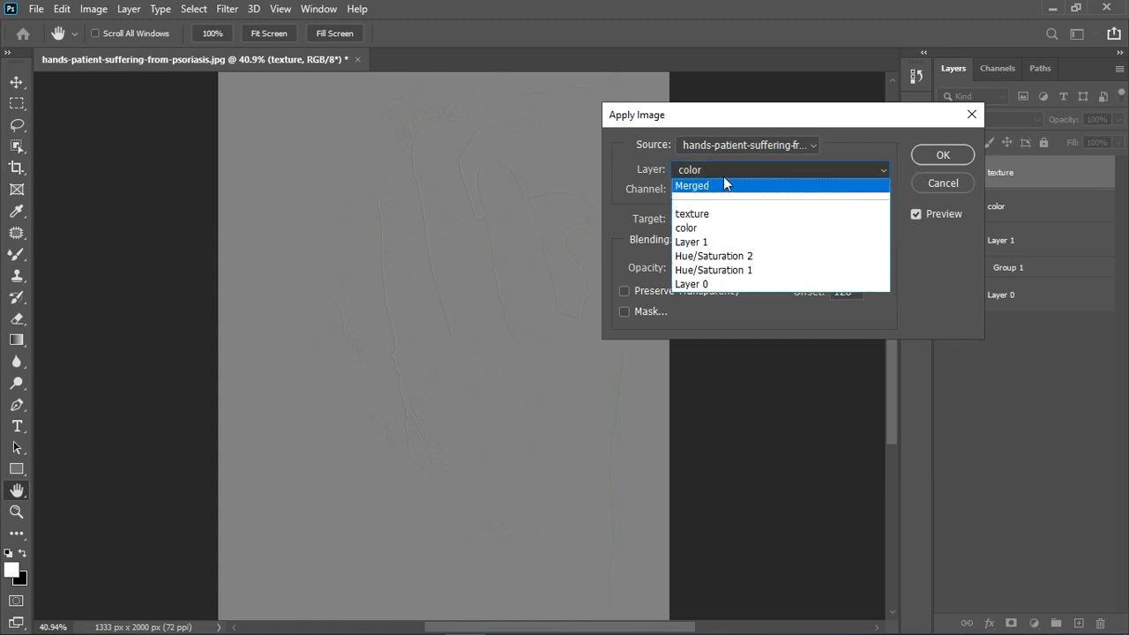
click(723, 231)
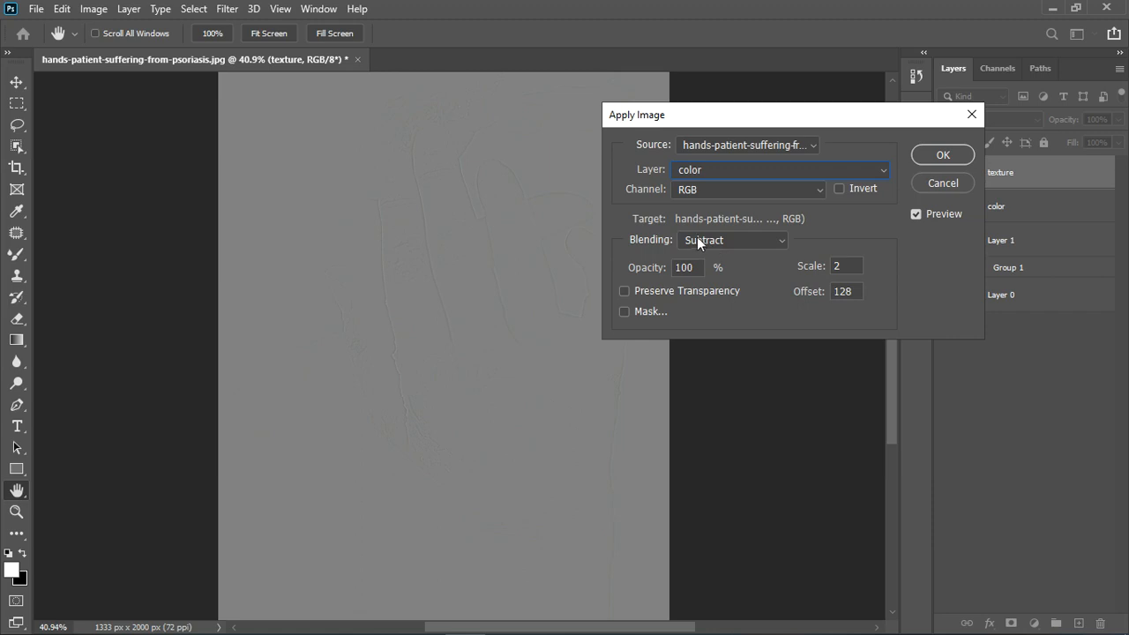
click(926, 159)
Set the texture layer's blend mode to Linear Light.
click(981, 120)
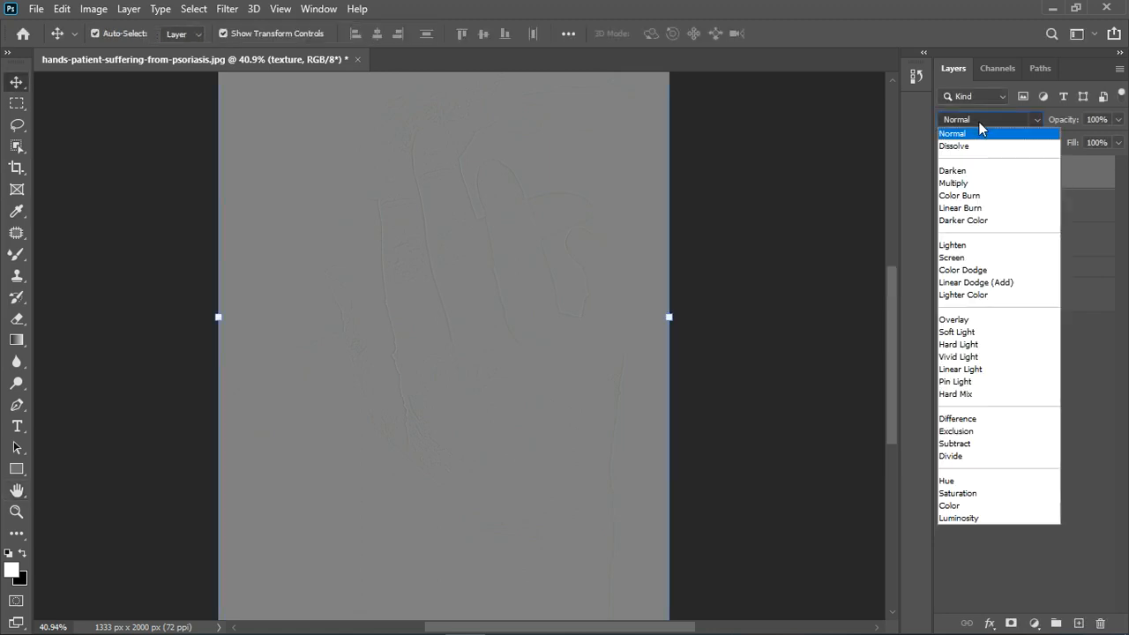
click(962, 369)
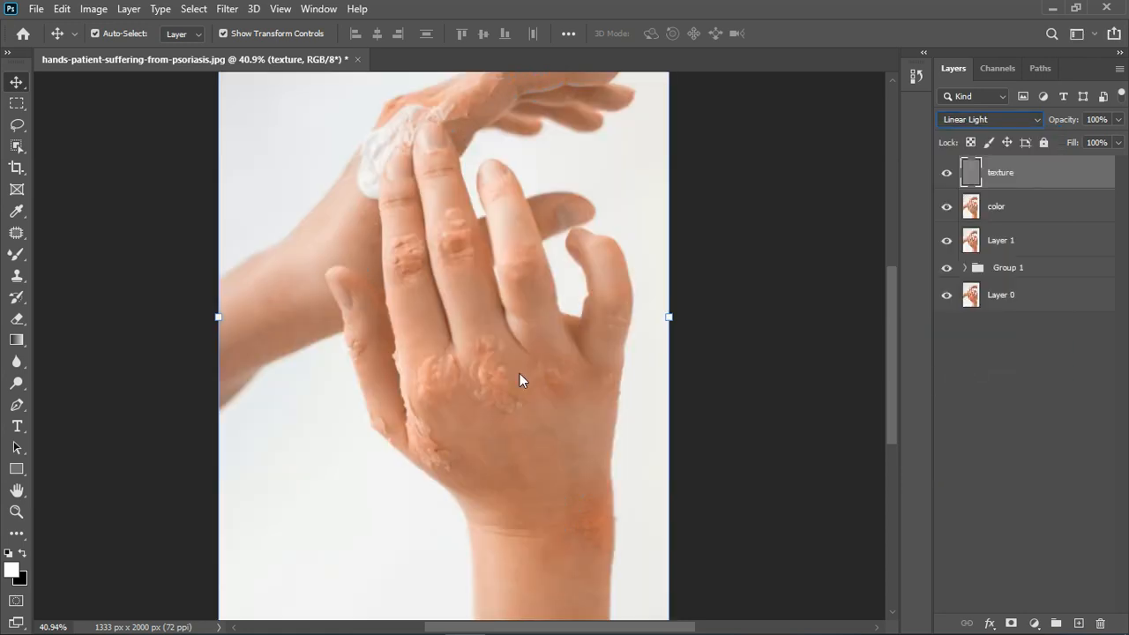
click(1057, 220)
key(alt+bracketright)
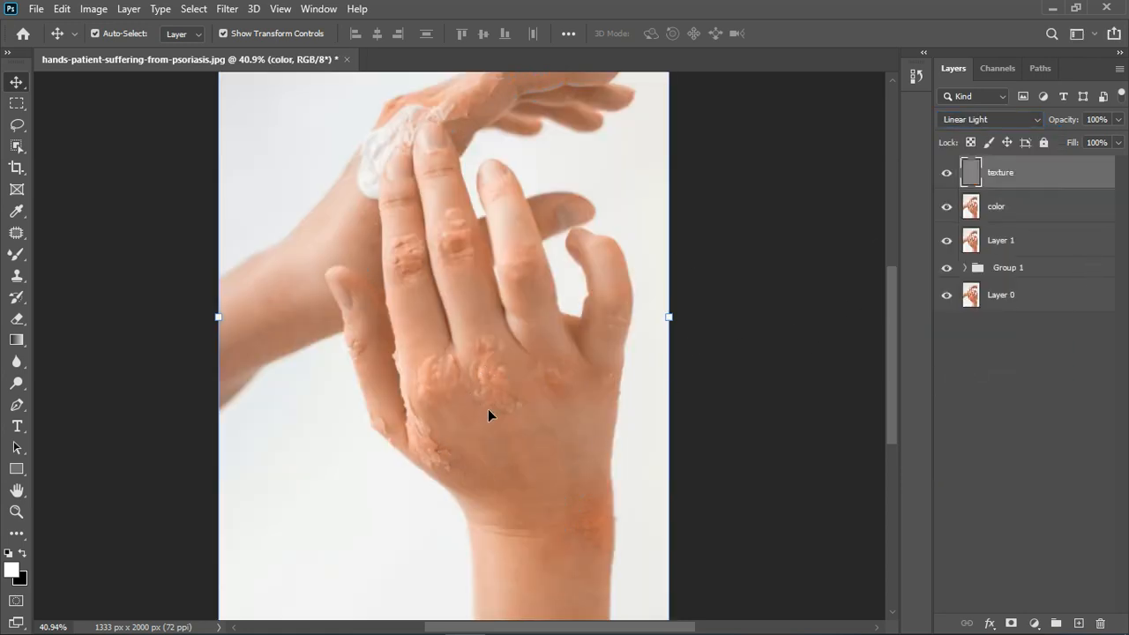
Smooth the rough skin patch beside the base of the thumb on the color layer with the Mixer Brush.
scroll(488, 408, up, 3)
click(1039, 221)
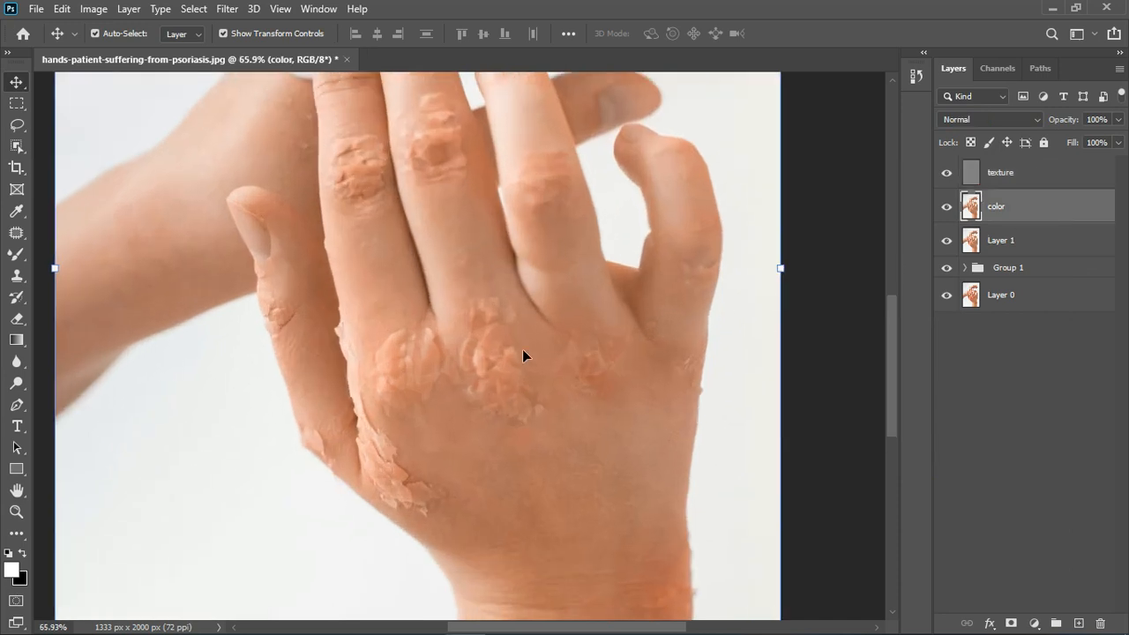
click(16, 254)
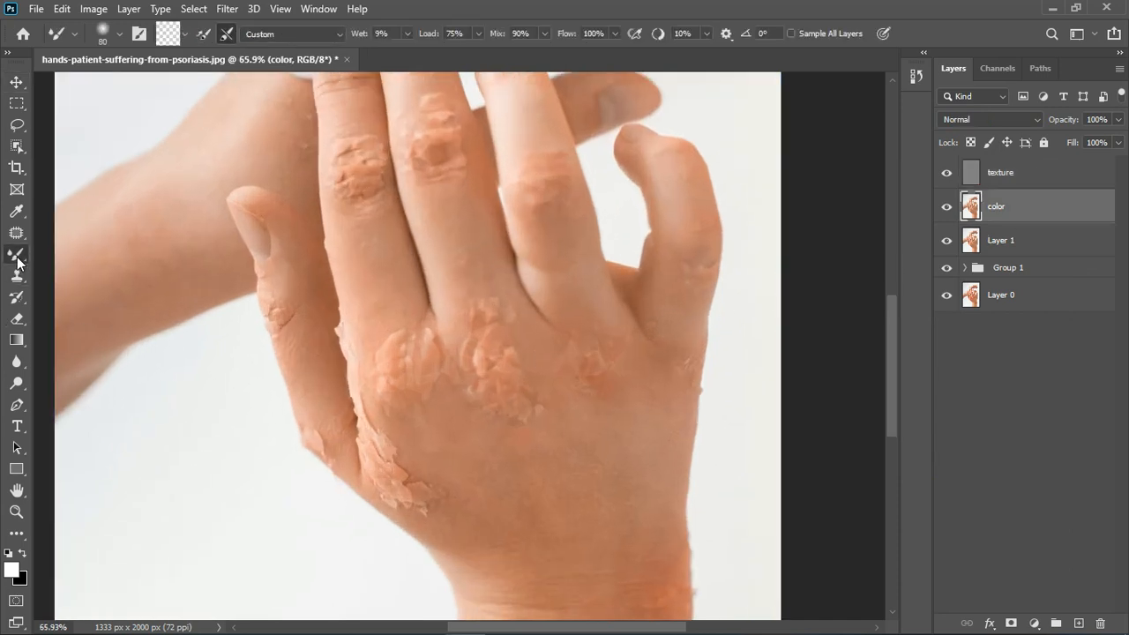
right_click(16, 254)
click(89, 302)
mouse_move(423, 470)
mouse_down()
mouse_move(411, 495)
mouse_move(416, 475)
mouse_move(418, 497)
mouse_move(426, 482)
mouse_move(438, 500)
mouse_move(404, 484)
mouse_move(404, 453)
mouse_move(426, 518)
mouse_move(456, 520)
mouse_move(392, 514)
mouse_move(465, 514)
mouse_move(418, 518)
mouse_move(438, 524)
mouse_move(409, 503)
mouse_move(399, 464)
mouse_move(421, 465)
mouse_move(457, 502)
mouse_move(425, 510)
mouse_up()
scroll(425, 510, up, 3)
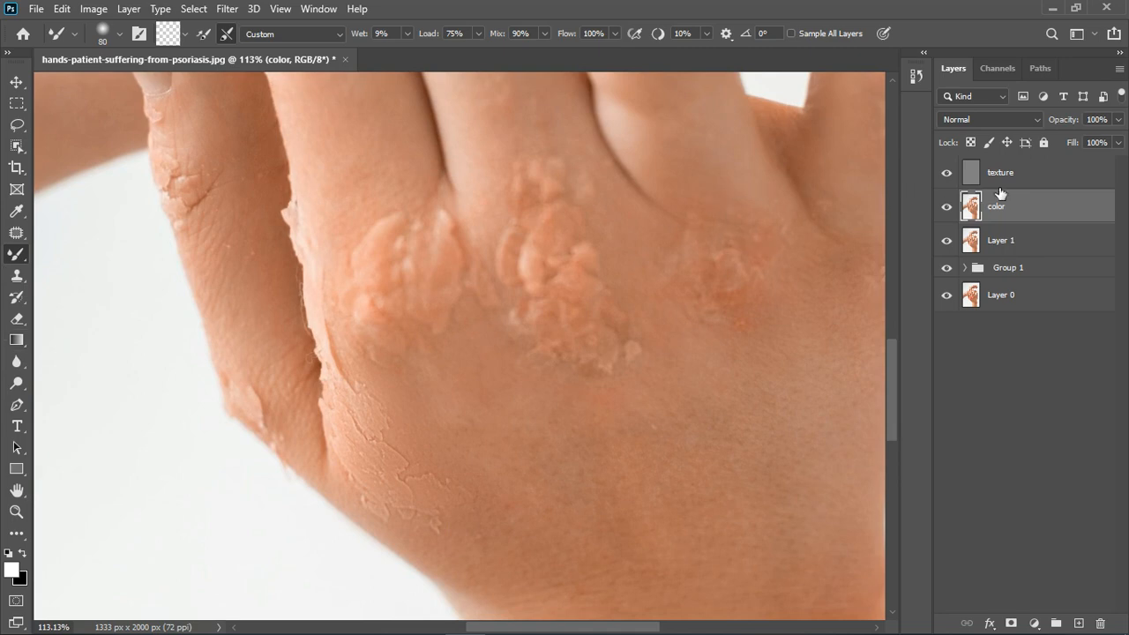
Clone clean skin texture over the flaky patch beside the base of the thumb on the texture layer with the Clone Stamp.
click(17, 275)
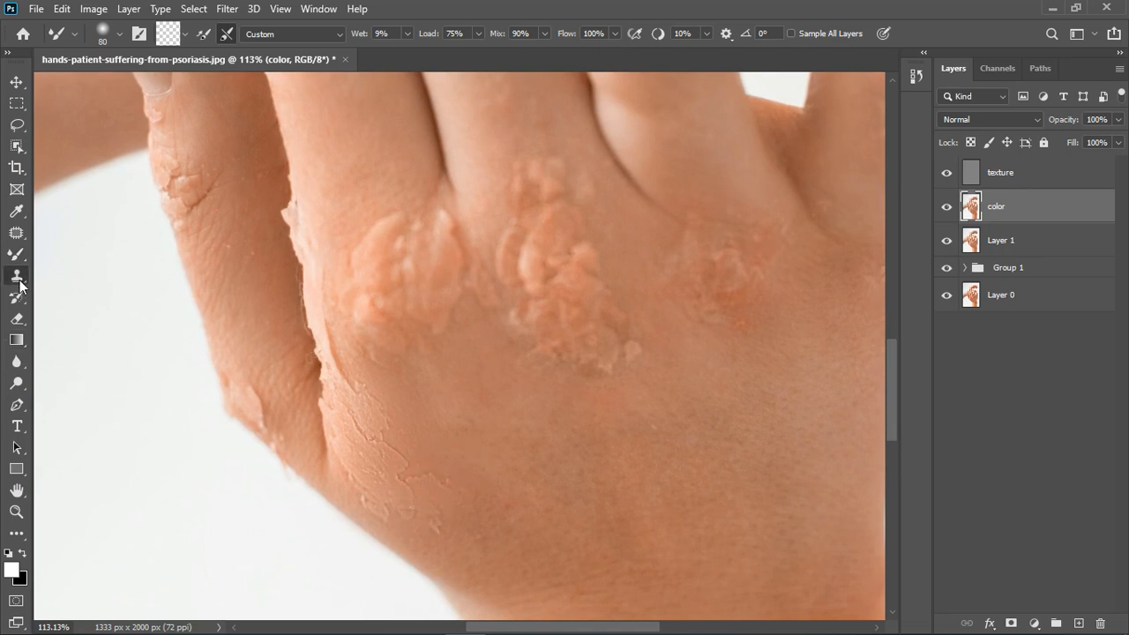
click(1029, 173)
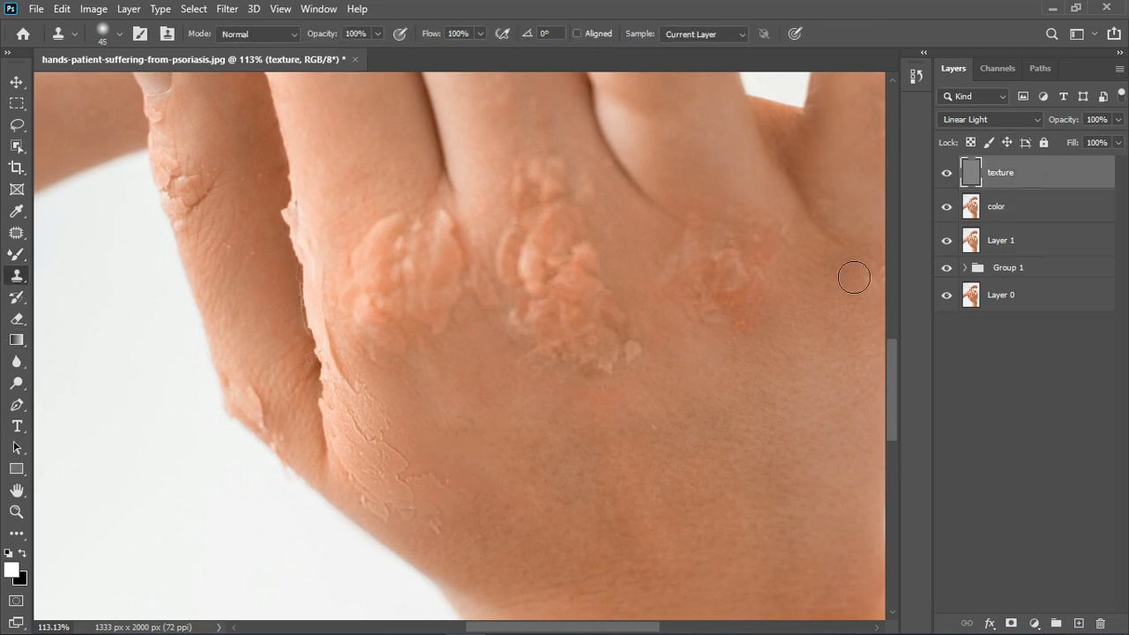
click(411, 472)
click(428, 471)
alt+click(522, 502)
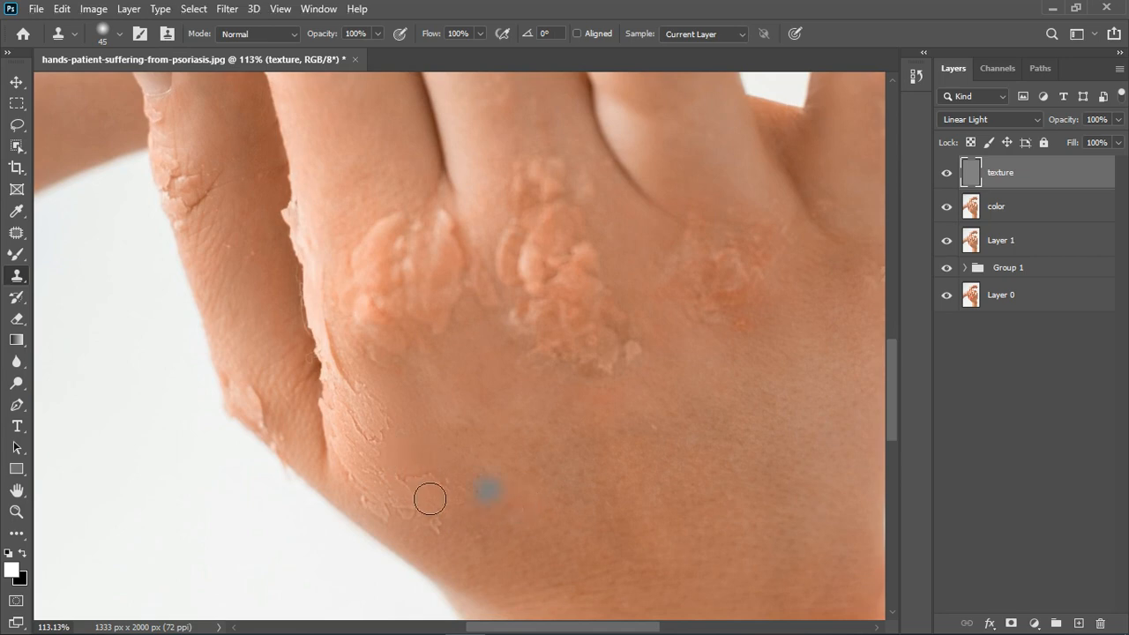
mouse_move(431, 486)
mouse_down()
mouse_move(479, 510)
mouse_move(451, 543)
mouse_move(368, 505)
mouse_move(413, 500)
mouse_move(401, 496)
mouse_move(475, 516)
mouse_move(507, 501)
mouse_up()
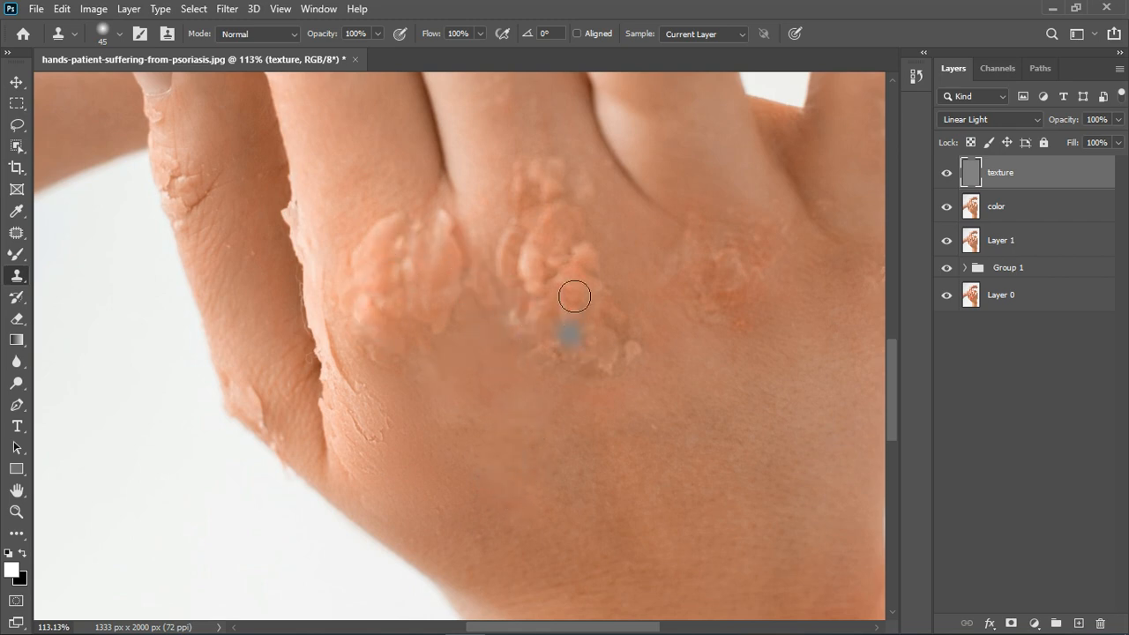
Smooth the raised patches on the middle and ring finger knuckles on the color layer with the Mixer Brush.
click(1062, 211)
click(18, 256)
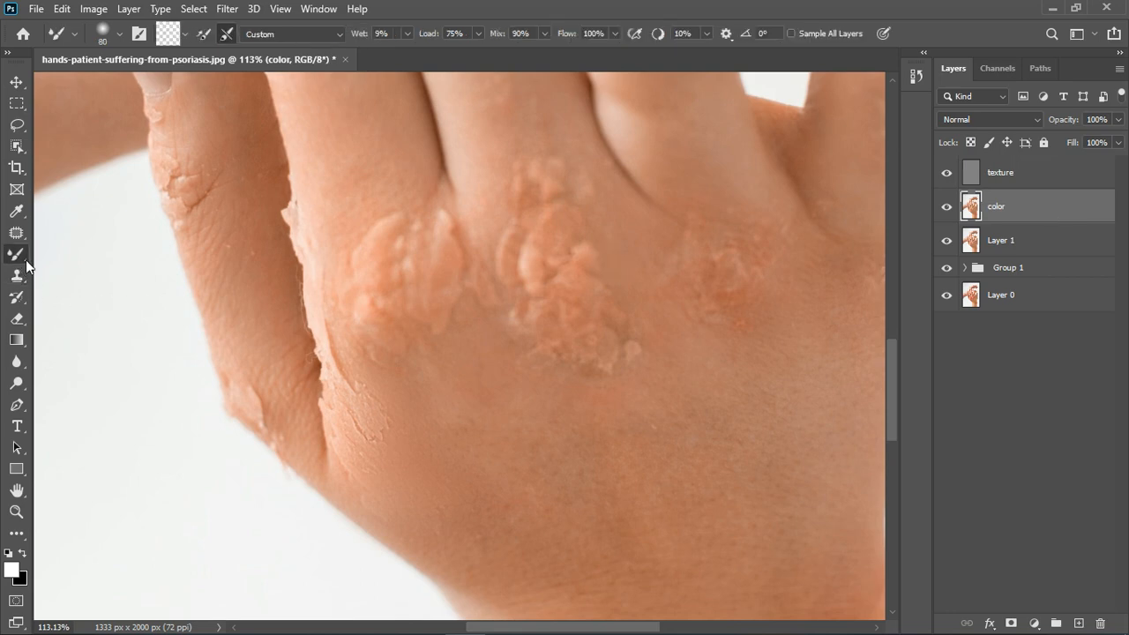
mouse_move(610, 312)
mouse_down()
mouse_move(592, 348)
mouse_move(598, 322)
mouse_move(566, 335)
mouse_move(593, 356)
mouse_move(645, 308)
mouse_move(627, 400)
mouse_move(653, 347)
mouse_move(592, 415)
mouse_move(580, 345)
mouse_move(563, 352)
mouse_move(605, 267)
mouse_move(587, 226)
mouse_move(607, 251)
mouse_move(561, 260)
mouse_move(556, 301)
mouse_move(604, 269)
mouse_move(604, 362)
mouse_move(637, 381)
mouse_move(631, 304)
mouse_move(667, 363)
mouse_move(763, 315)
mouse_move(777, 332)
mouse_move(675, 364)
mouse_move(679, 391)
mouse_up()
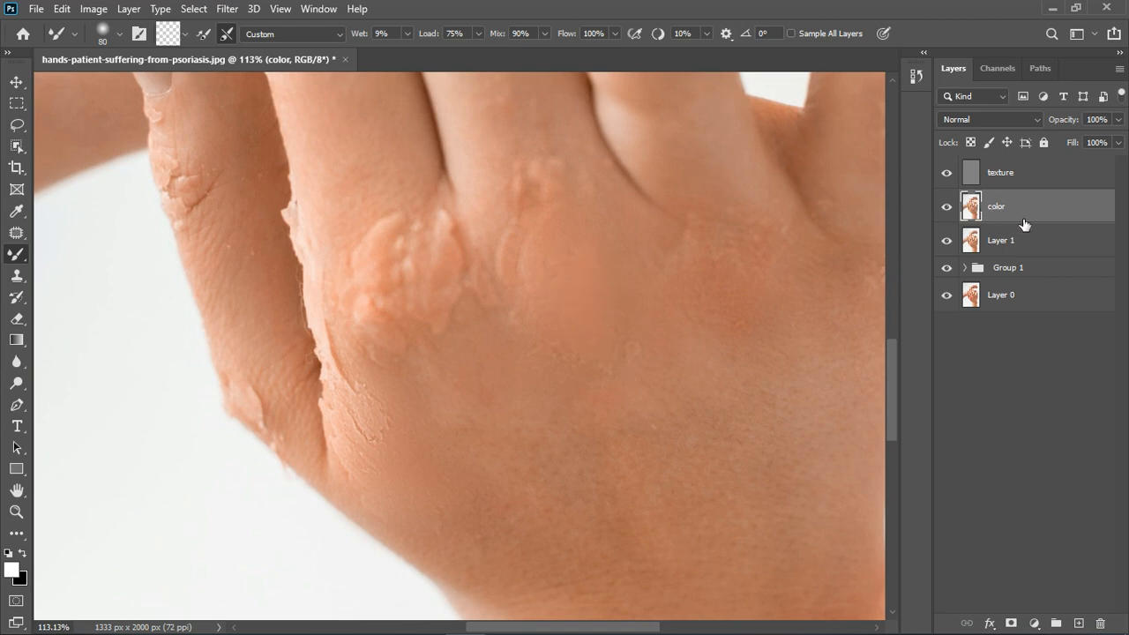
Clone skin texture from the index finger's upper joint over its rough middle joint on the texture layer, using a size 90 Clone Stamp.
scroll(688, 327, down, 5)
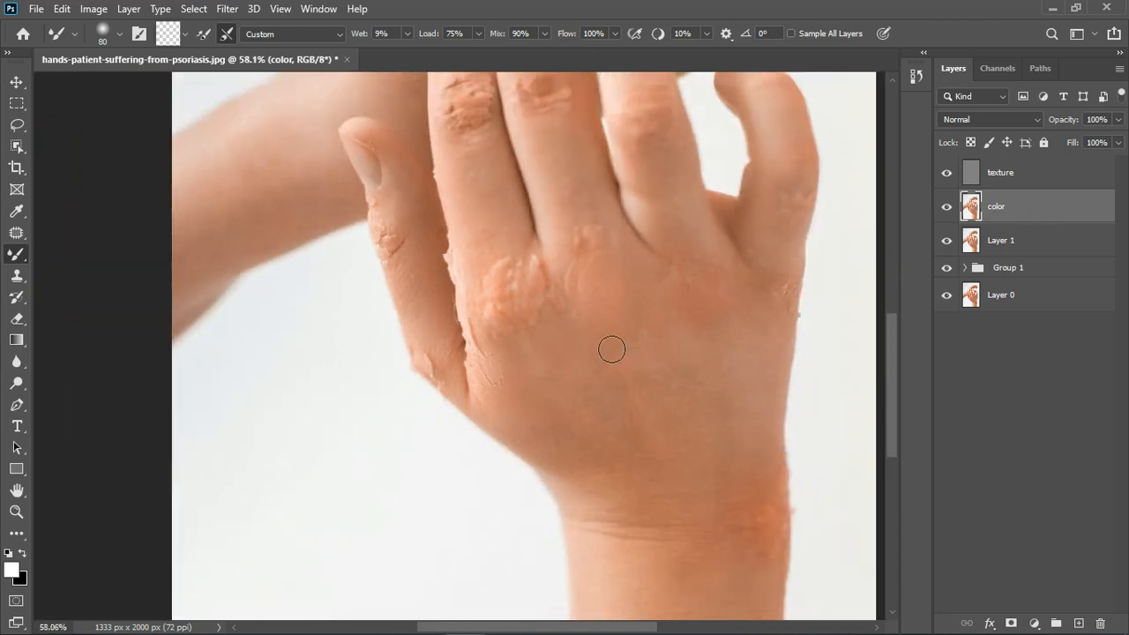
scroll(607, 345, down, 1)
scroll(549, 399, up, 3)
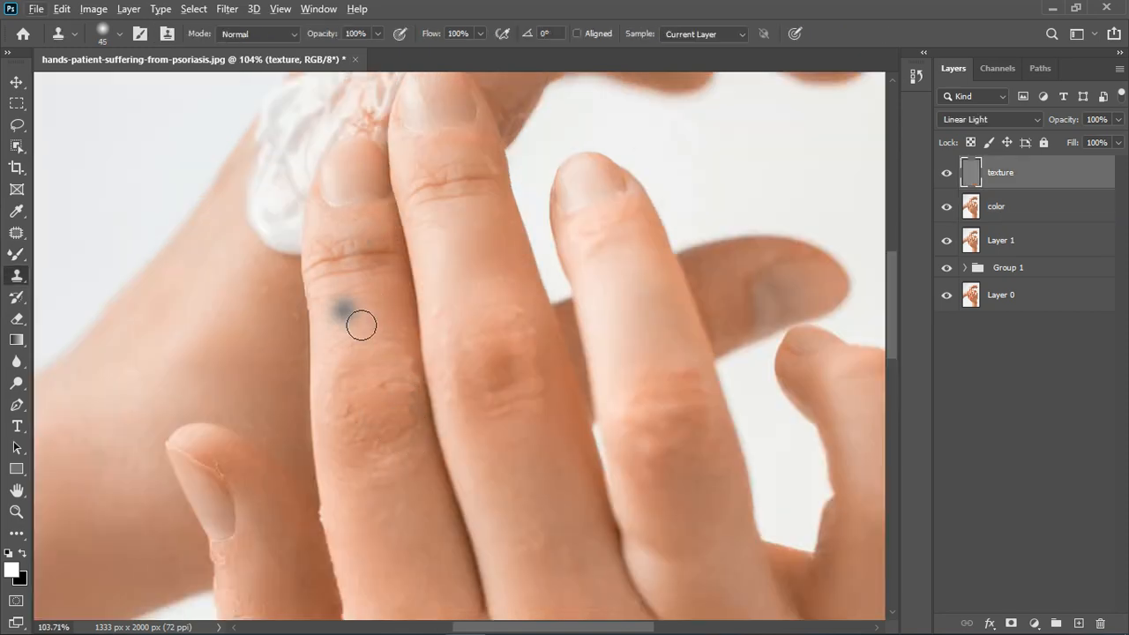
key(])
key(])
key(])
key(])
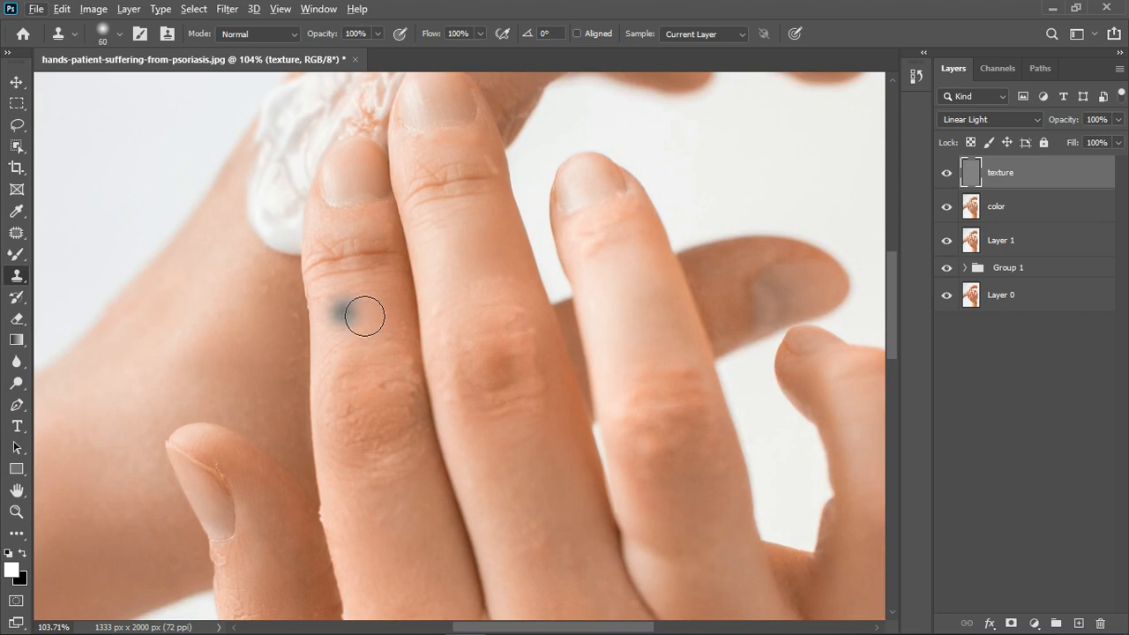
key(])
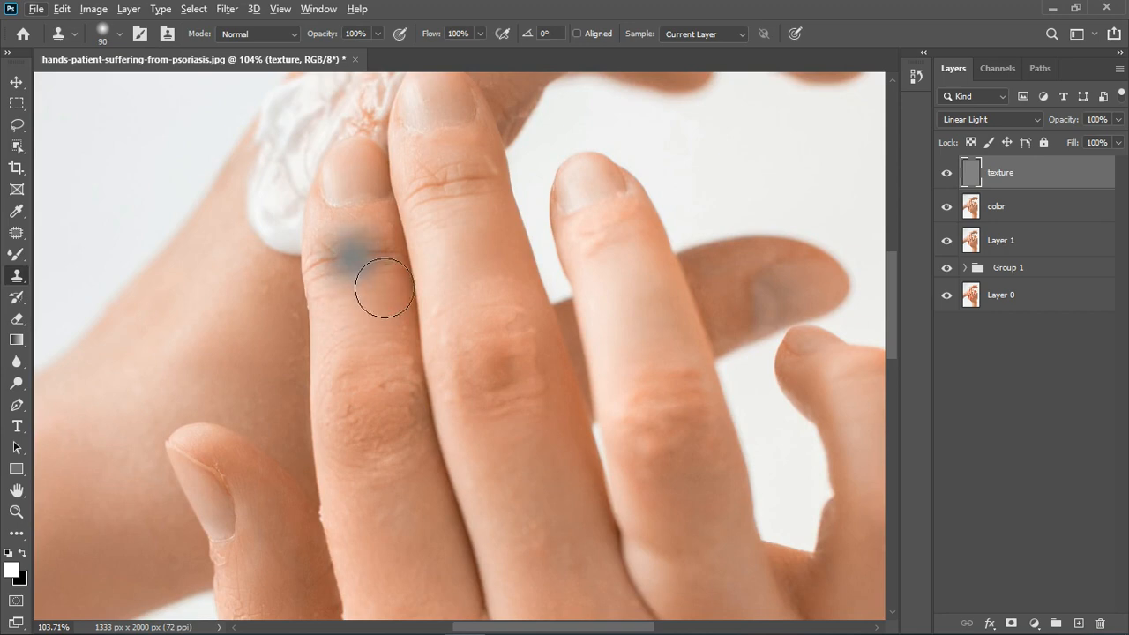
alt+click(384, 288)
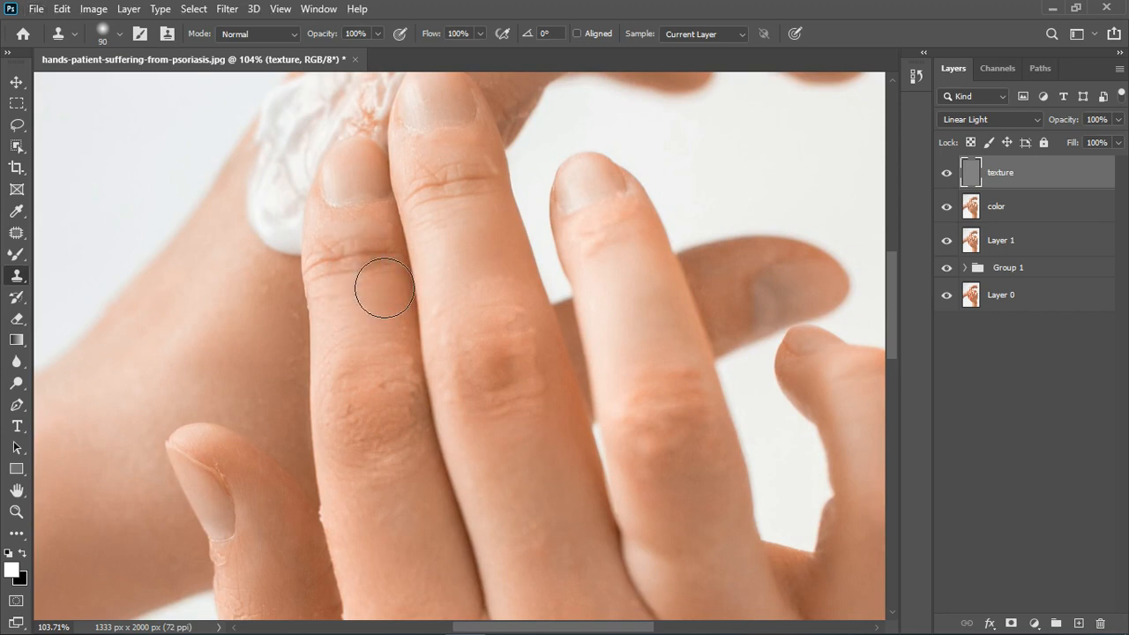
alt+click(353, 257)
click(367, 410)
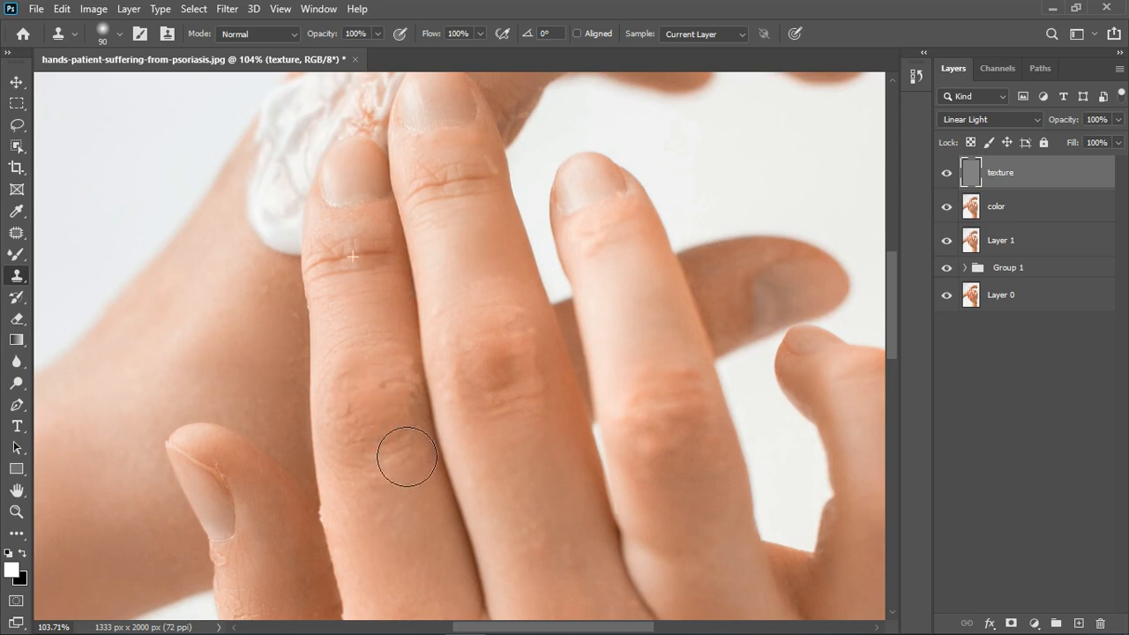
click(376, 433)
click(345, 418)
drag(401, 445, 416, 441)
click(386, 408)
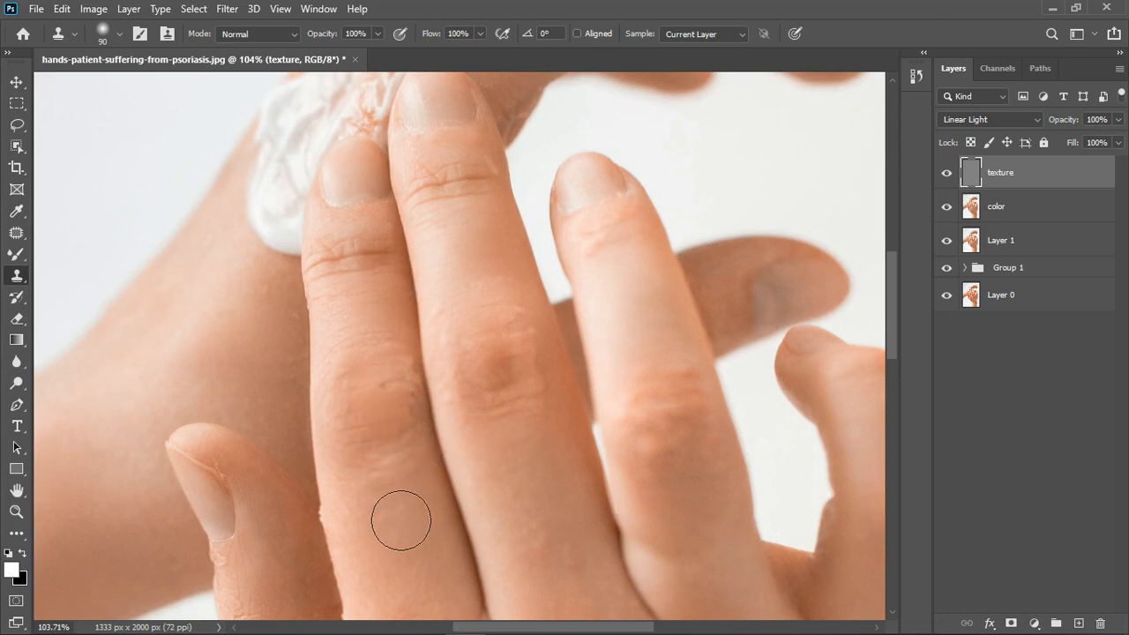
click(375, 481)
Clone natural crease texture from the middle finger's upper joint over its middle joint on the texture layer.
click(481, 287)
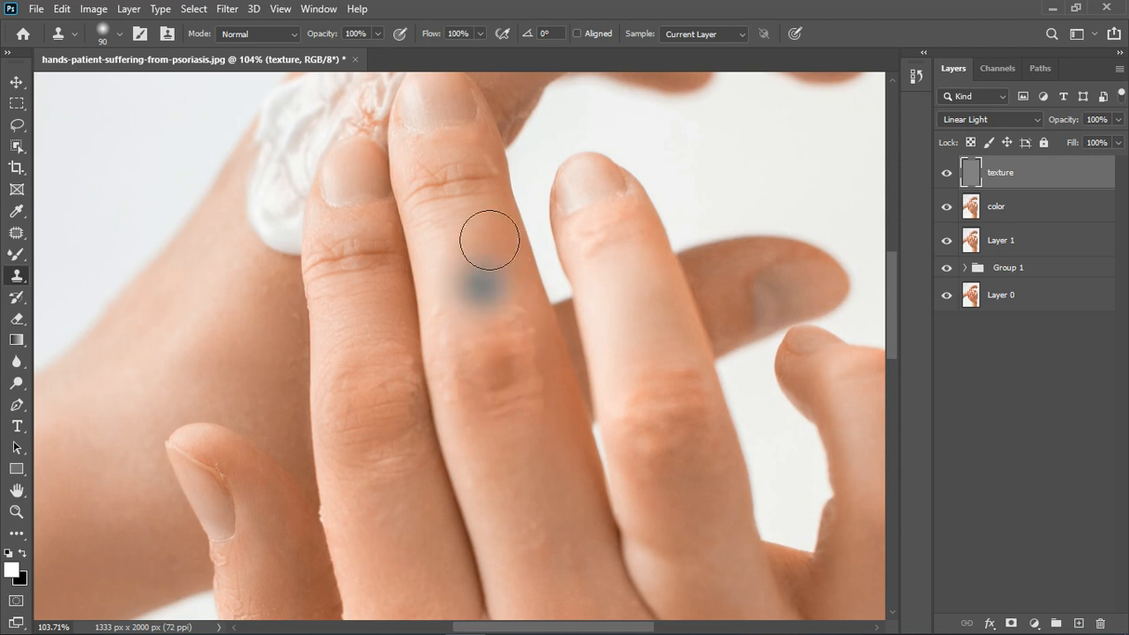
click(449, 194)
alt+click(457, 195)
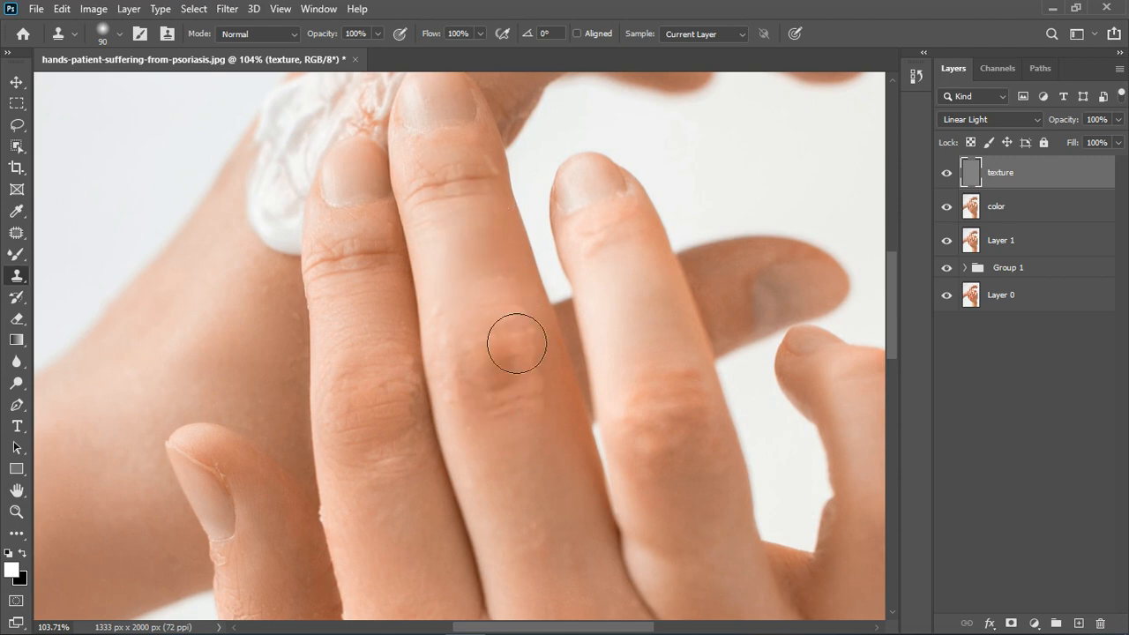
click(483, 366)
click(517, 375)
click(592, 290)
click(580, 366)
click(529, 367)
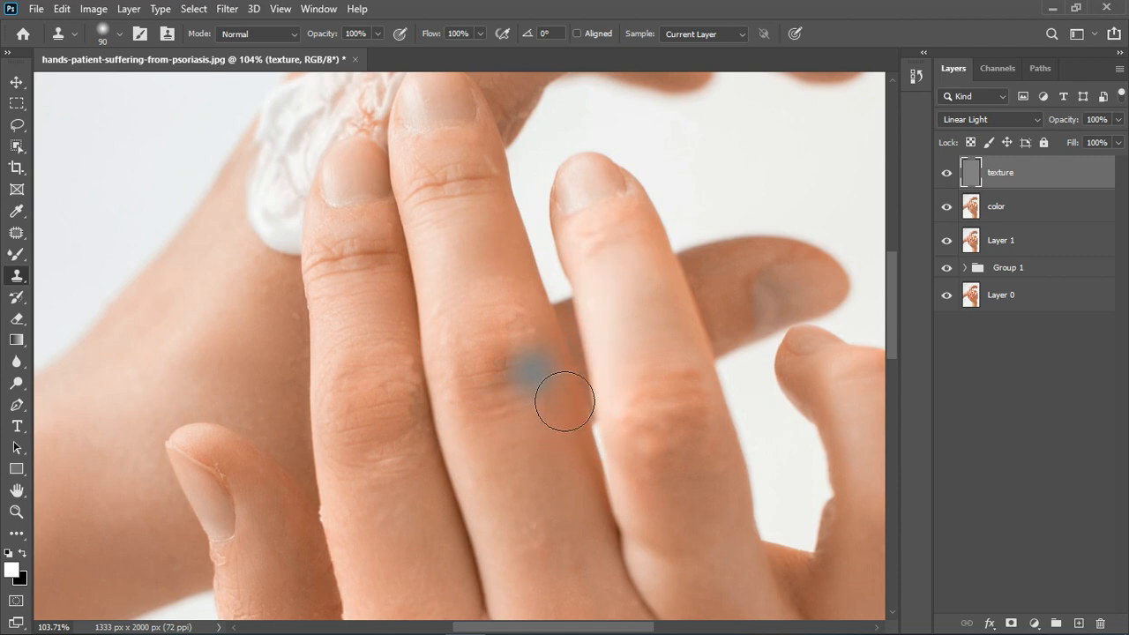
click(649, 466)
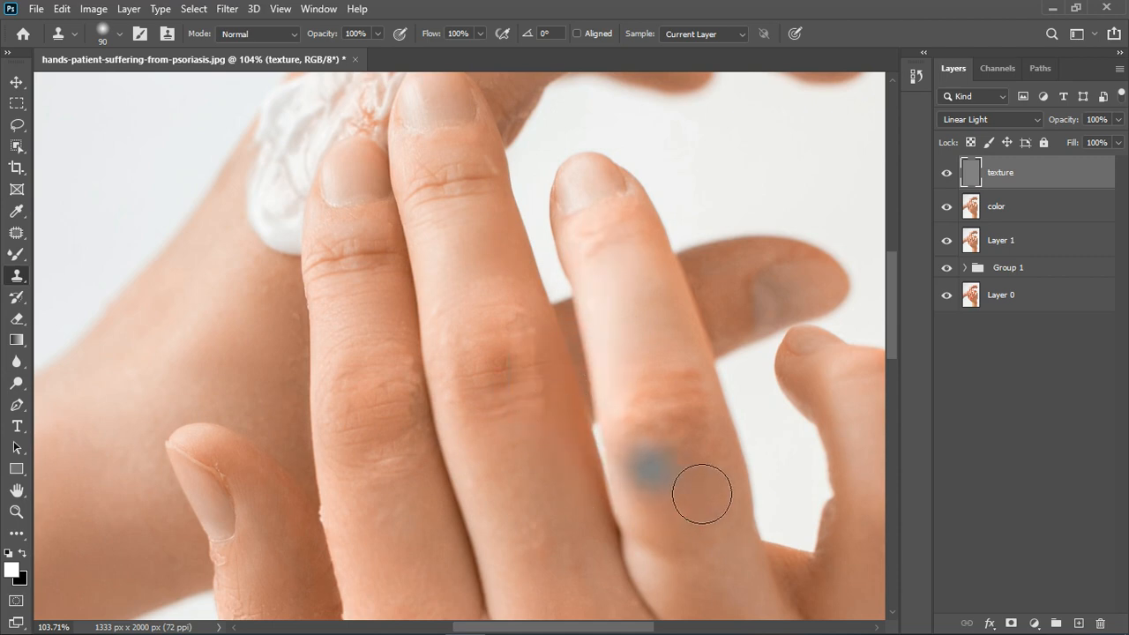
click(643, 323)
click(433, 244)
click(535, 398)
Clone finger crease texture onto the smoothed knuckles on the back of the hand on the texture layer.
scroll(548, 410, down, 3)
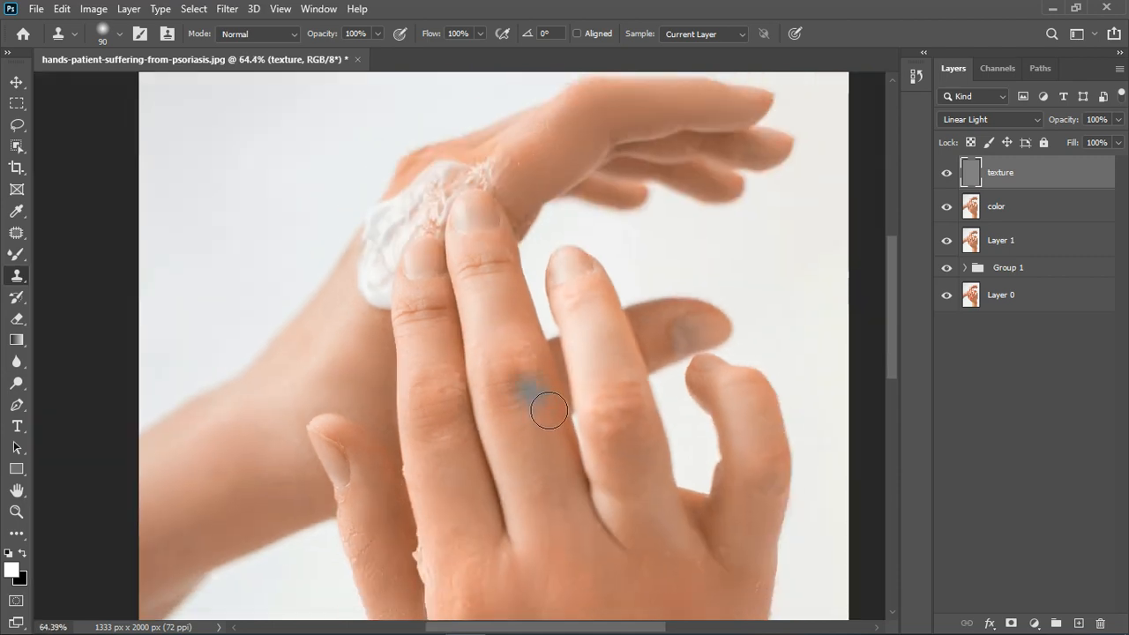
scroll(539, 424, down, 3)
click(510, 527)
scroll(529, 551, up, 2)
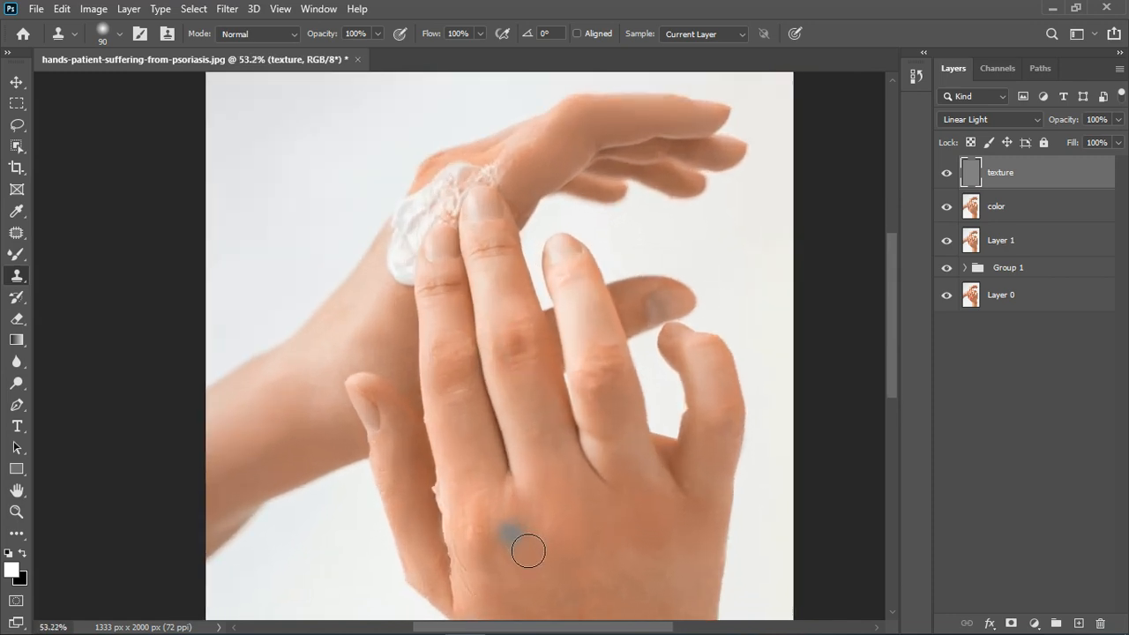
scroll(528, 552, up, 3)
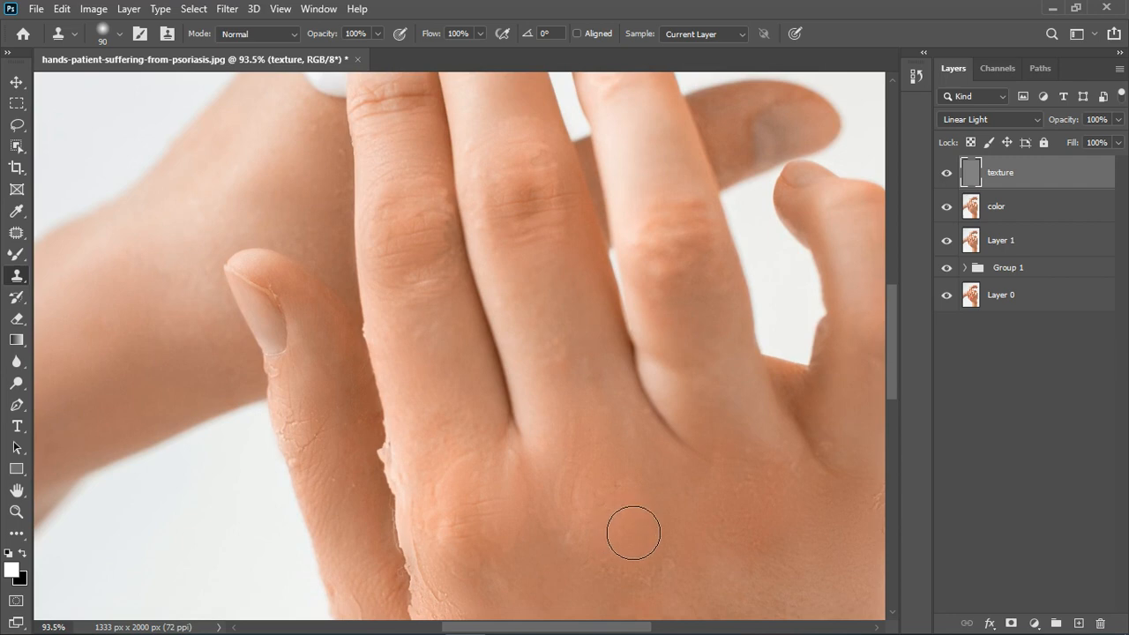
click(757, 514)
click(645, 287)
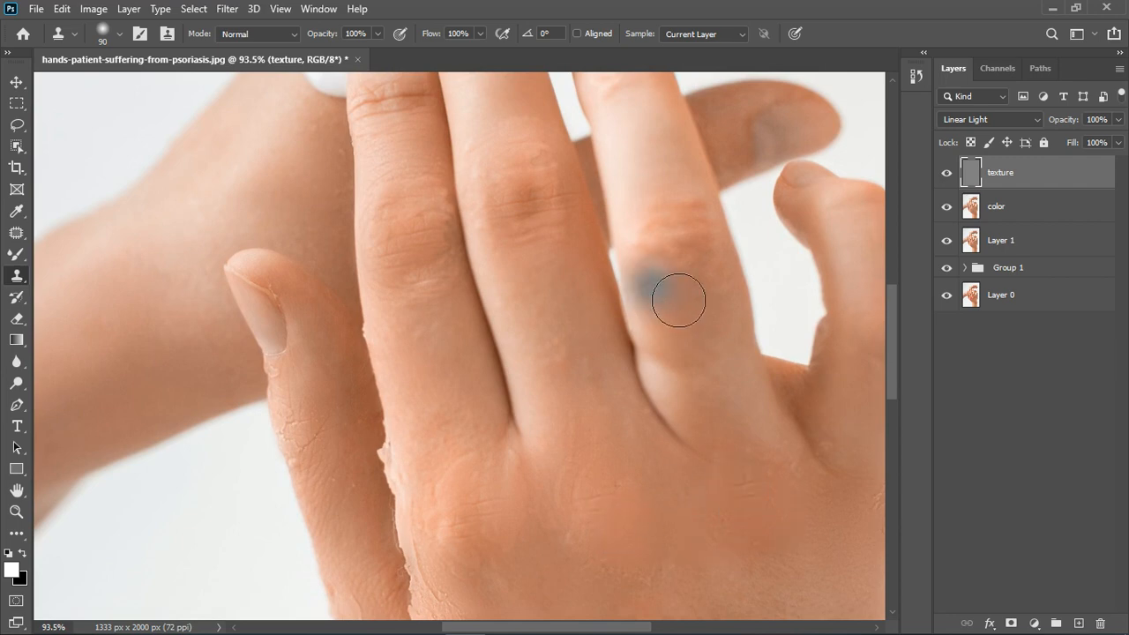
scroll(468, 499, down, 2)
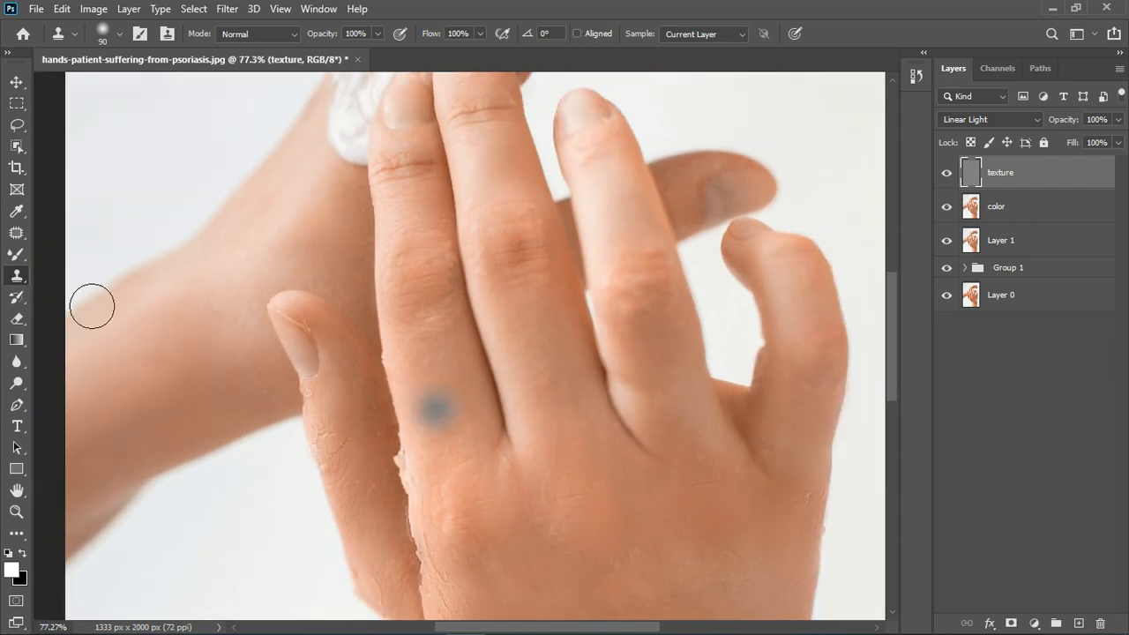
Smooth the remaining rough skin on the thumb and along the hand's edges on the color layer with the Mixer Brush.
click(16, 254)
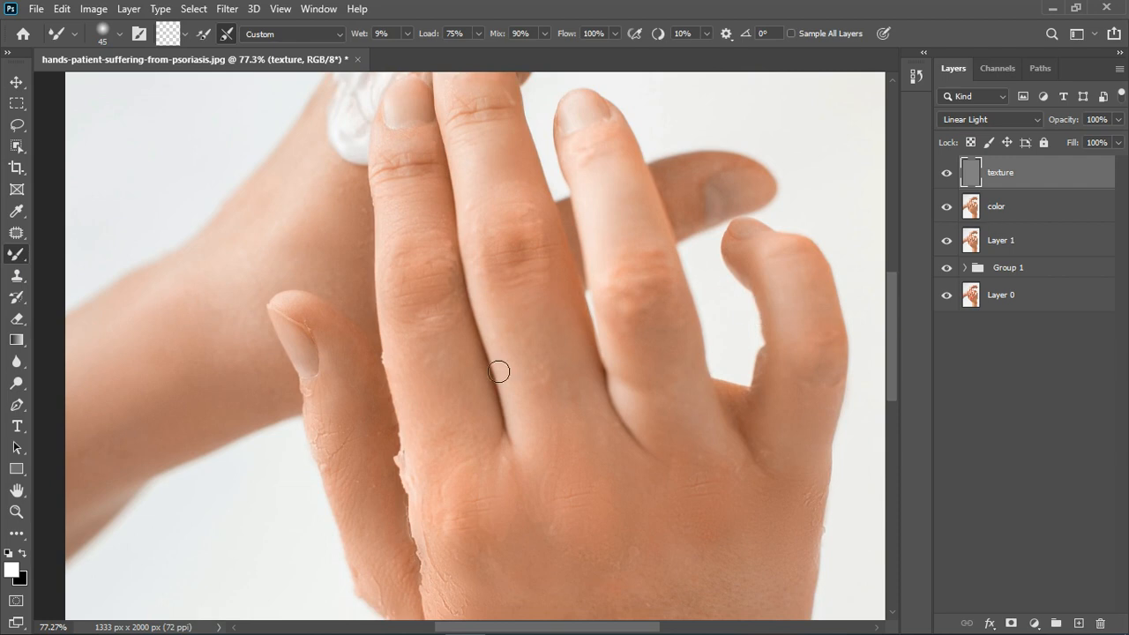
scroll(440, 318, up, 2)
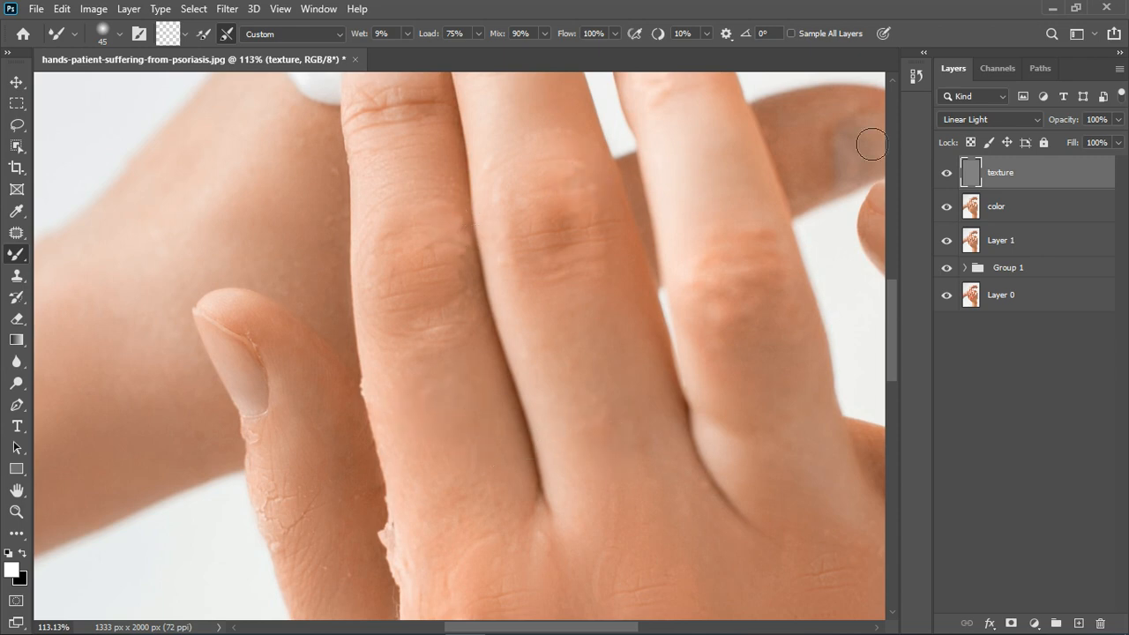
click(1015, 208)
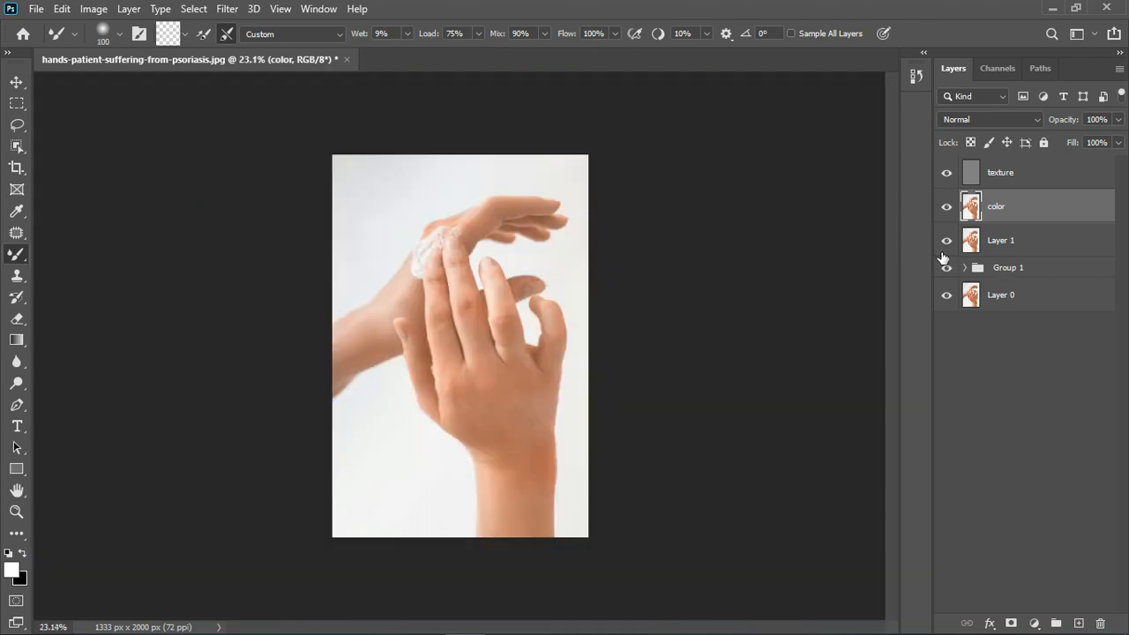
Group the texture and color layers, and toggle the group's visibility to compare the hand before and after retouching.
scroll(497, 337, down, 1)
scroll(497, 336, up, 5)
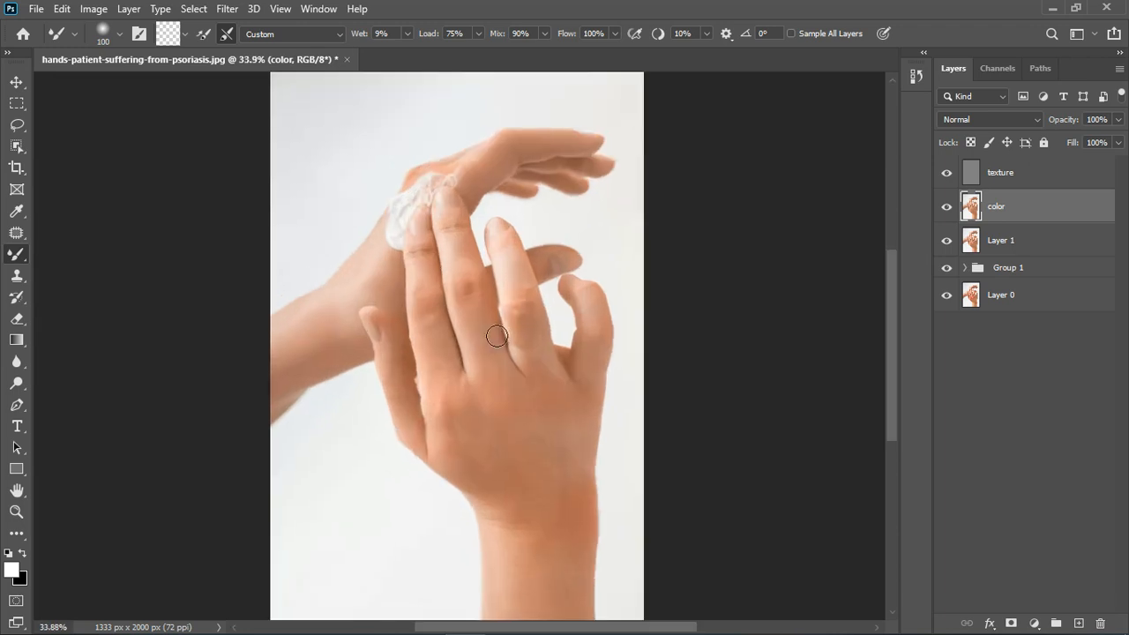
scroll(497, 336, down, 1)
shift+click(1060, 187)
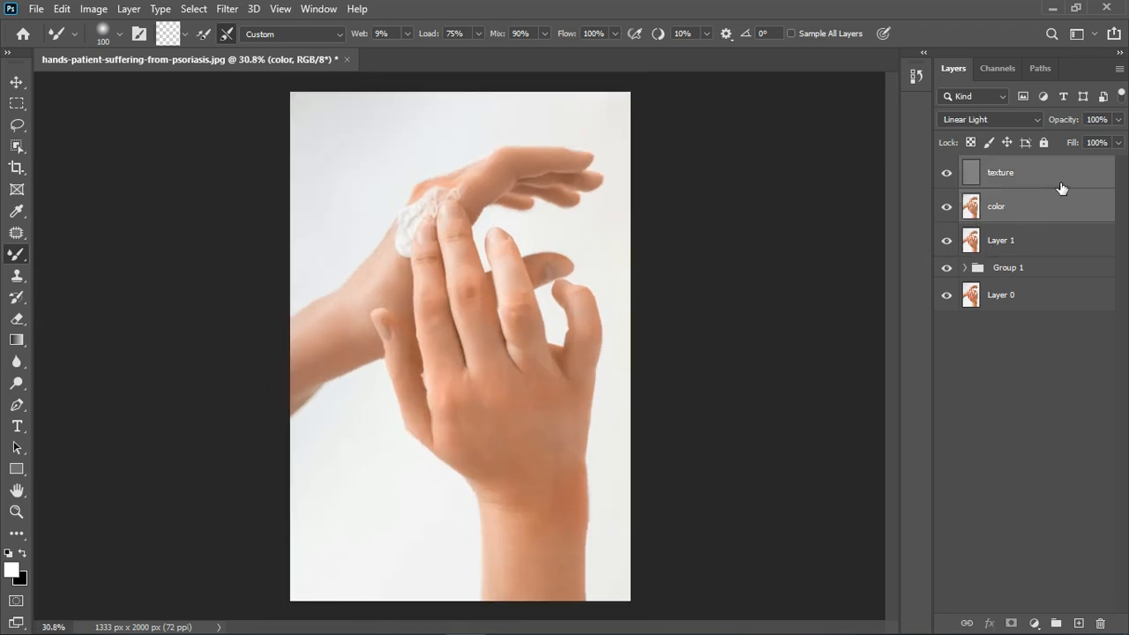
click(1056, 623)
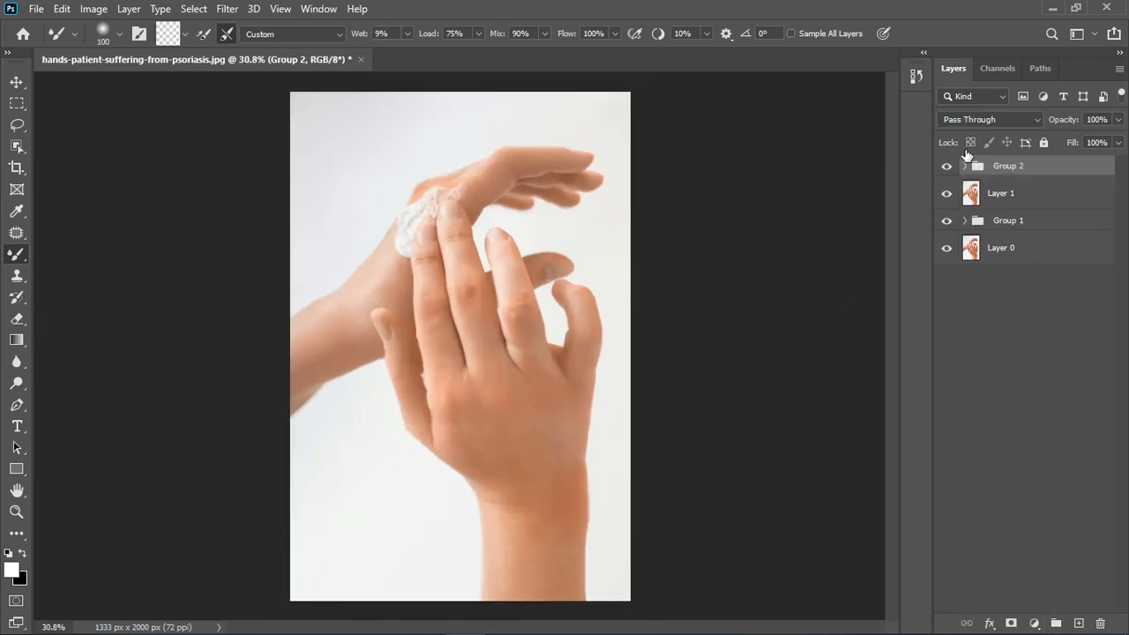
click(954, 173)
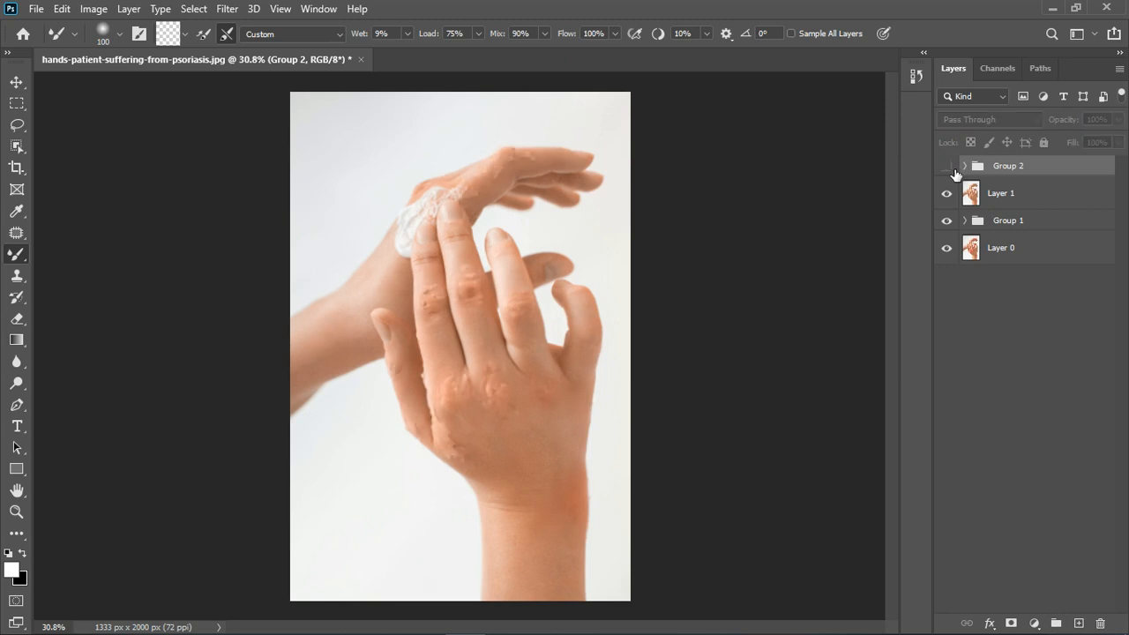
click(948, 167)
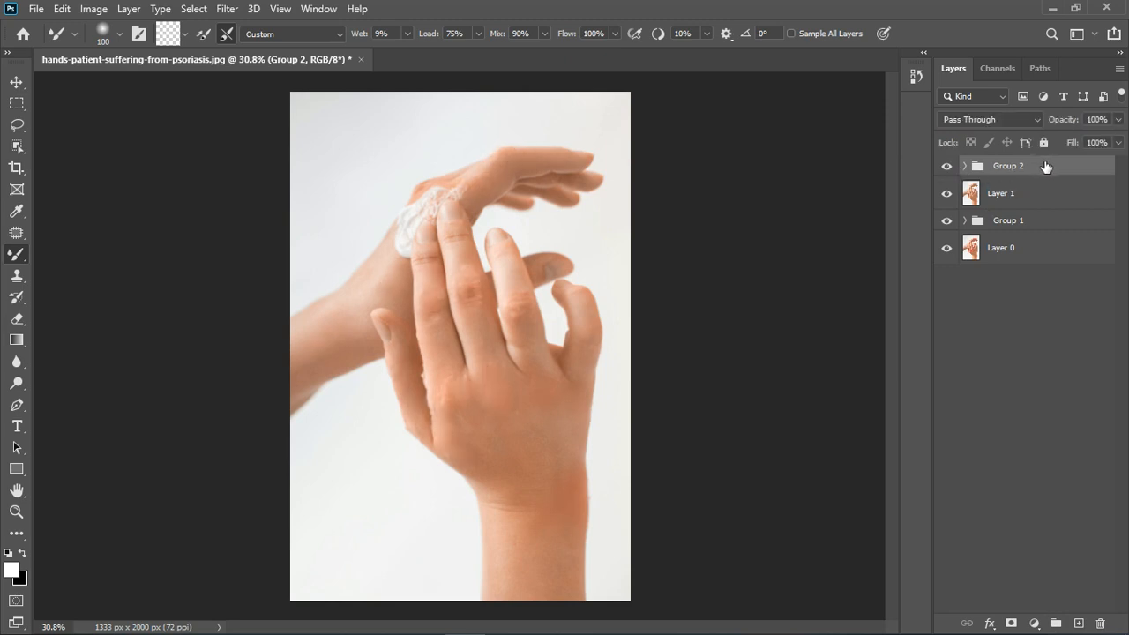
Stamp all visible layers into a new top layer and add a Curves adjustment above it with the black point moved slightly inward.
key(ctrl+shift+alt+e)
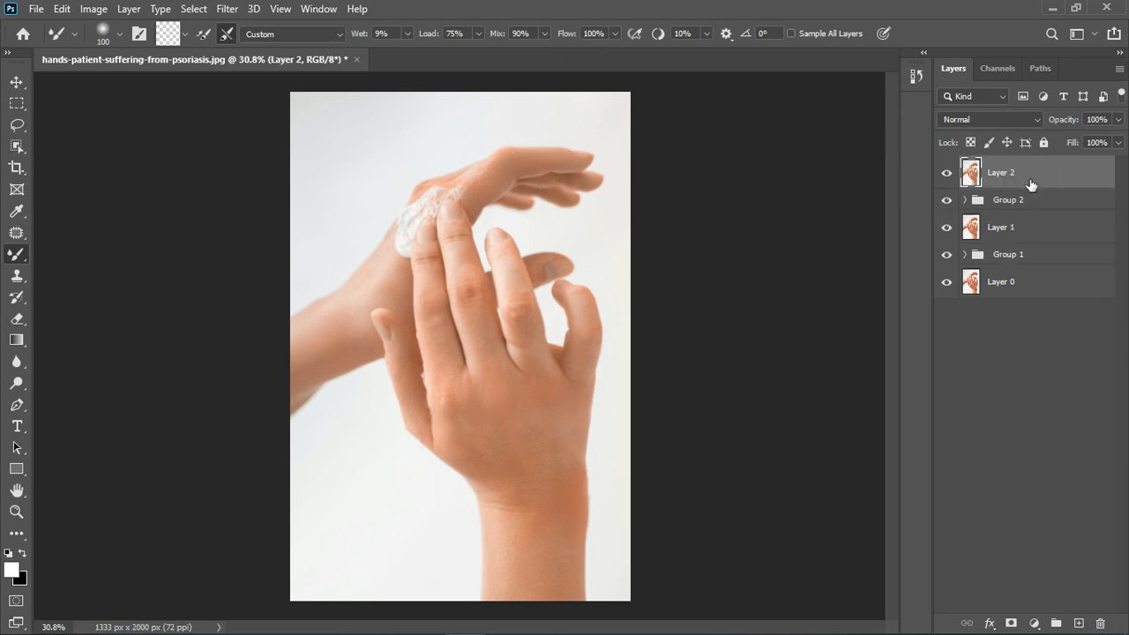
click(1036, 623)
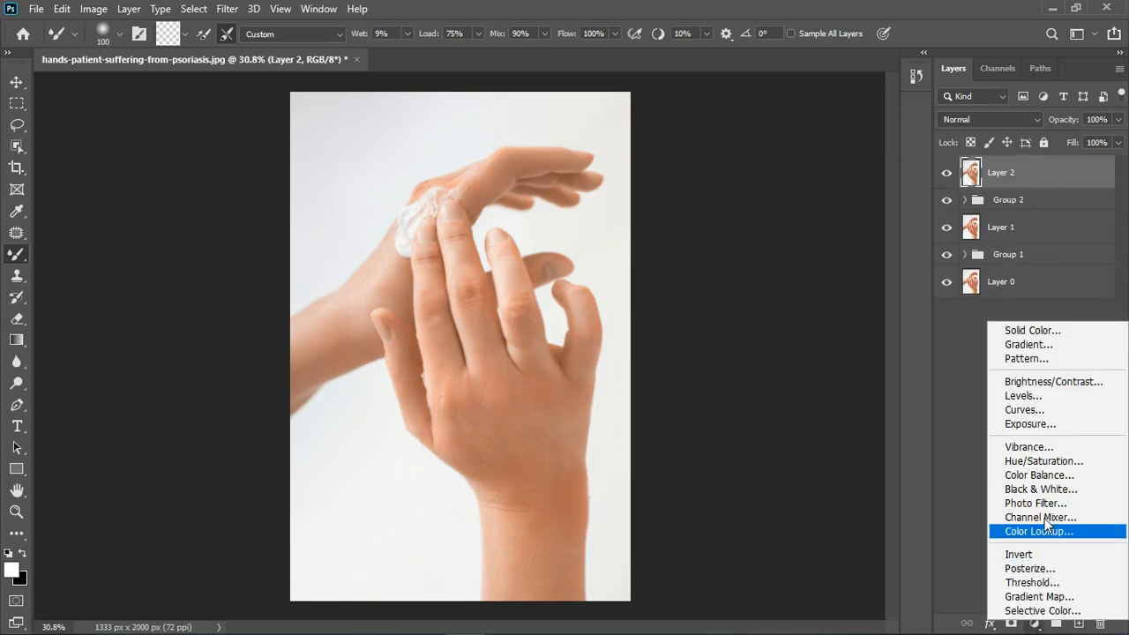
click(1033, 410)
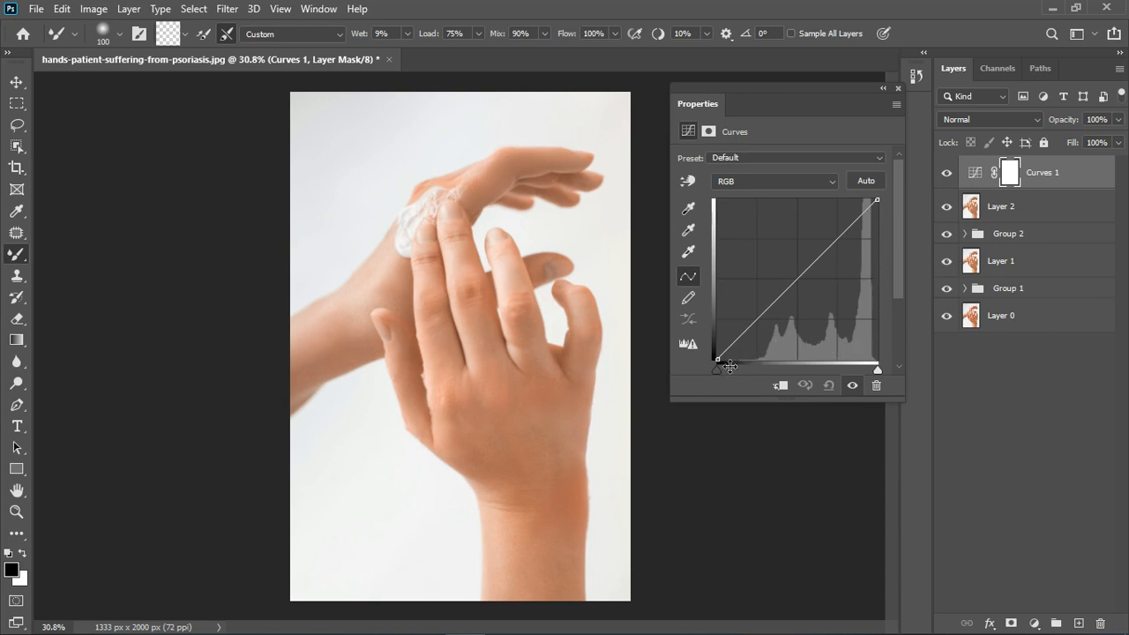
drag(717, 370, 725, 360)
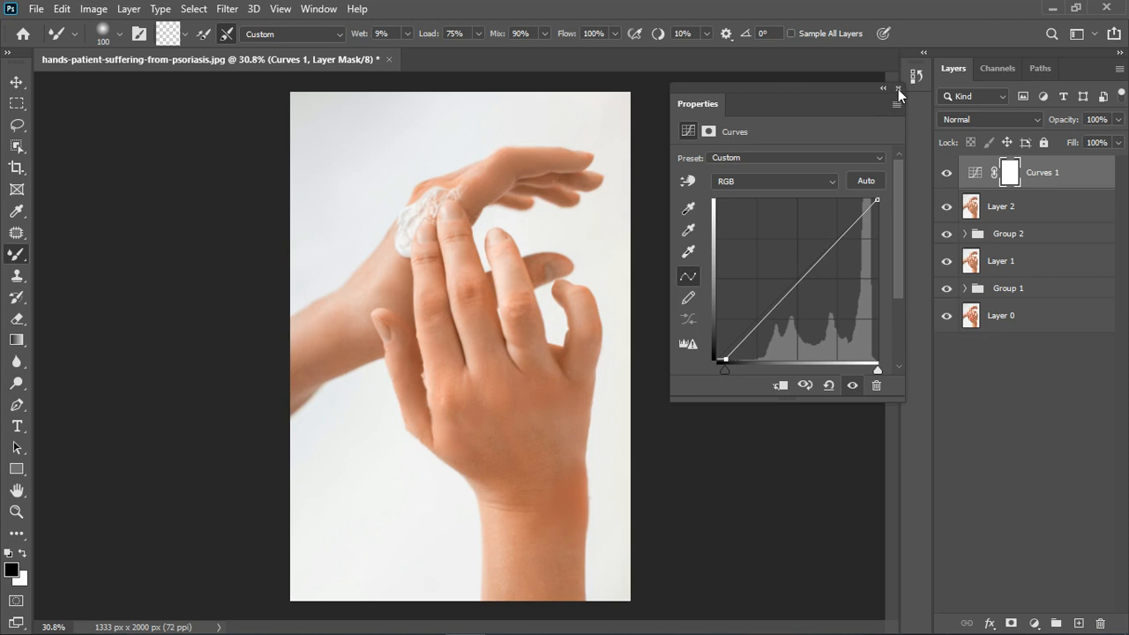
click(898, 89)
Add an Exposure adjustment above the Curves layer with its Gamma Correction set to 0.91.
click(1036, 624)
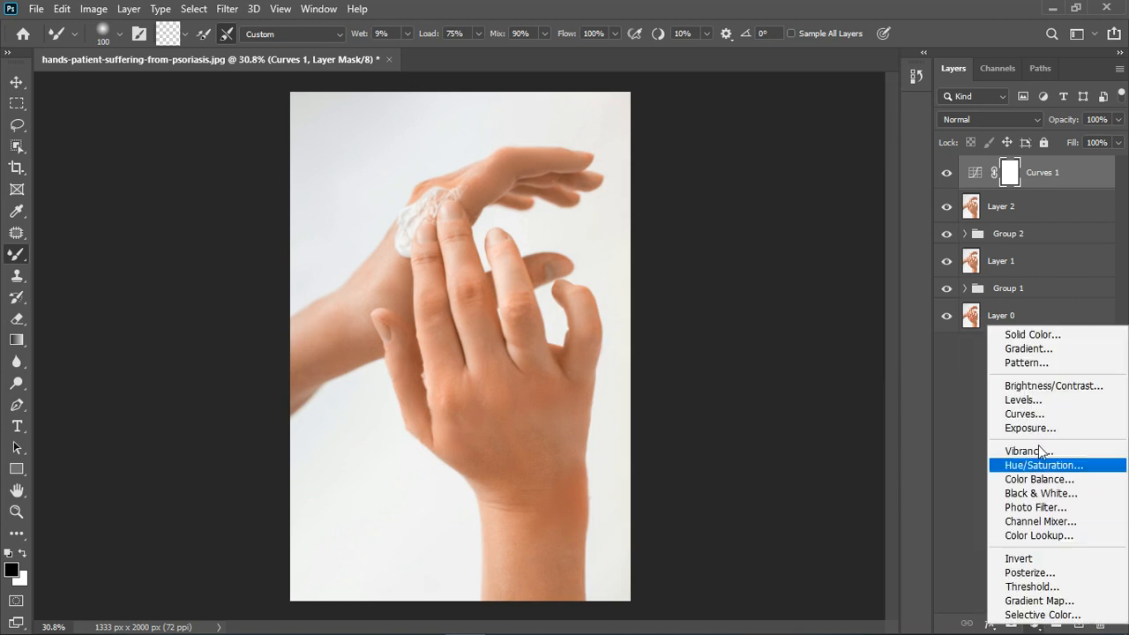
click(1039, 431)
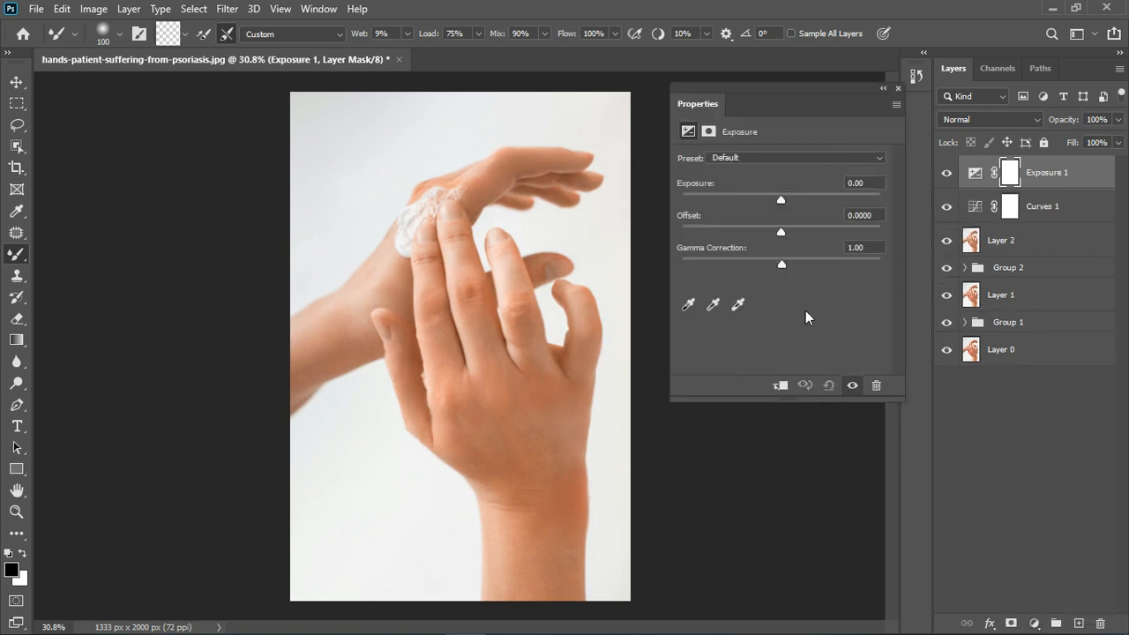
drag(784, 265, 789, 263)
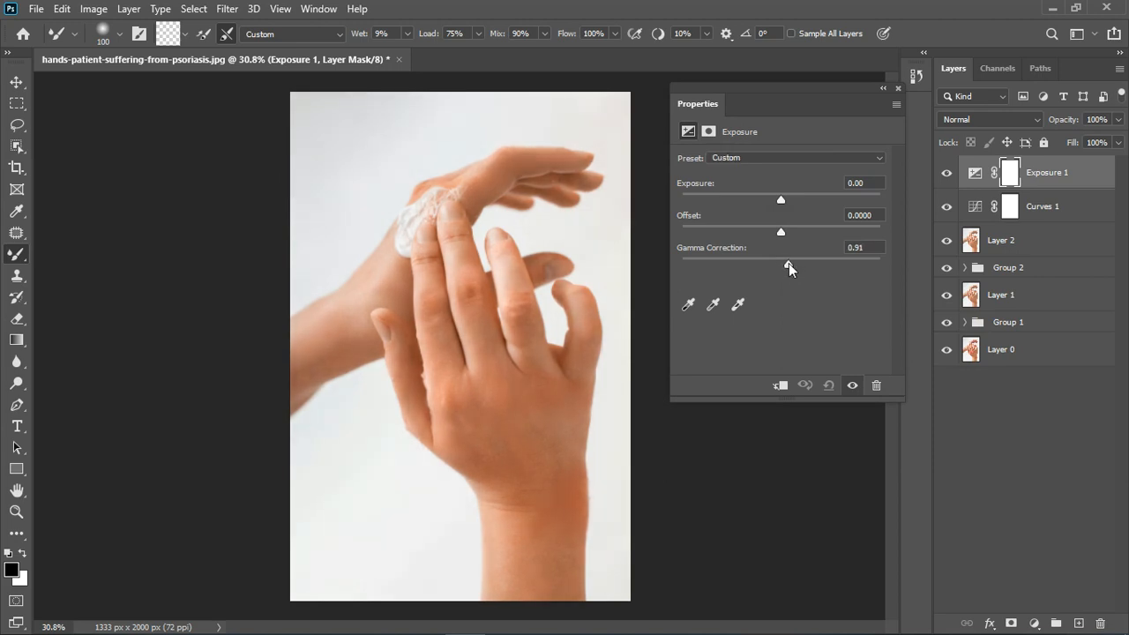
click(898, 90)
Add a Hue/Saturation adjustment on top, lowering the Reds saturation slightly and setting the Yellows saturation to -4.
click(1039, 623)
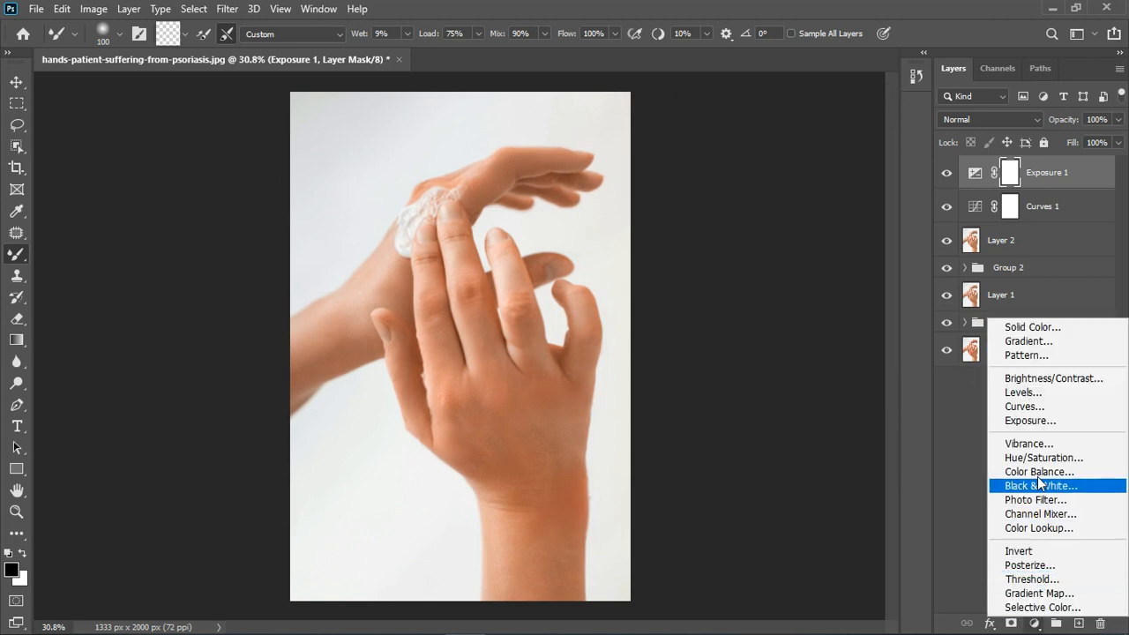
click(1043, 461)
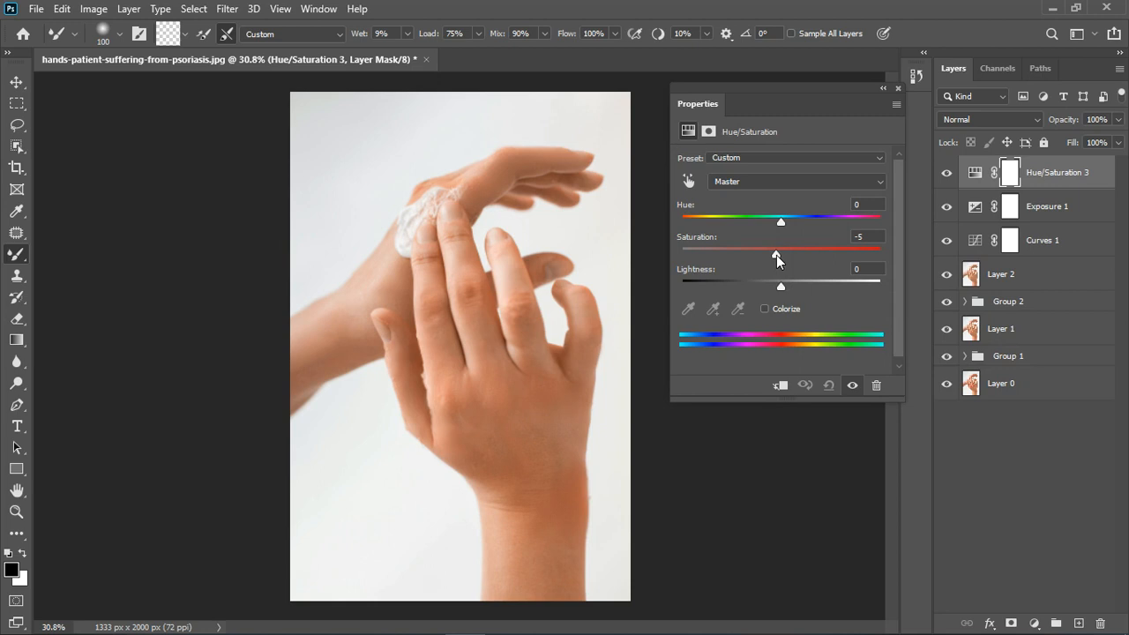
click(828, 385)
click(744, 181)
click(748, 208)
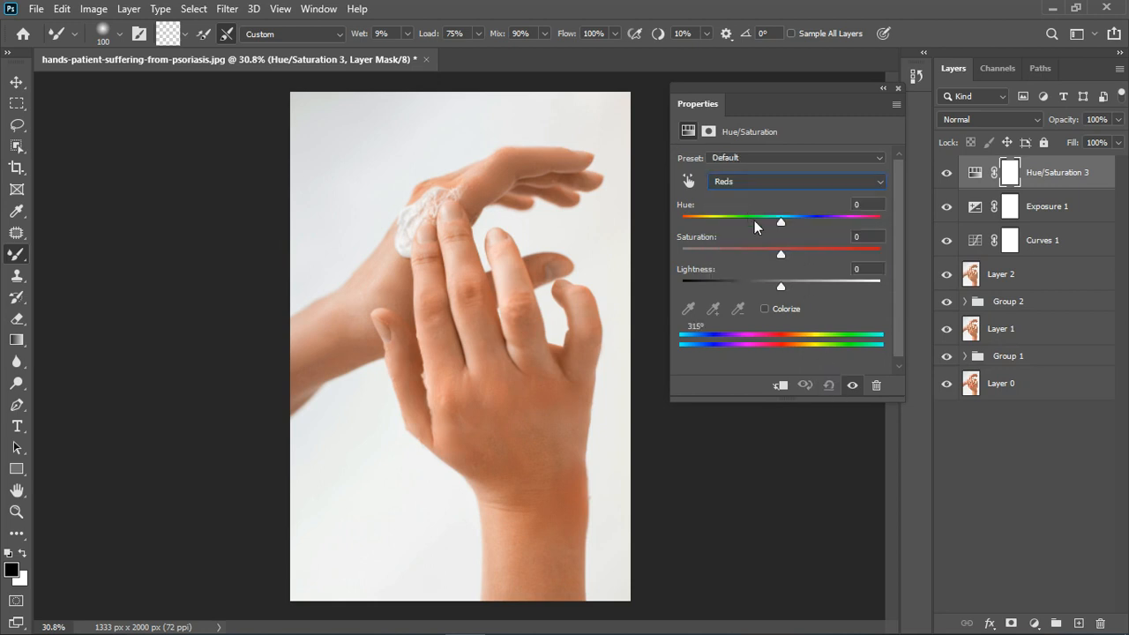
drag(781, 250, 776, 254)
click(783, 180)
click(774, 221)
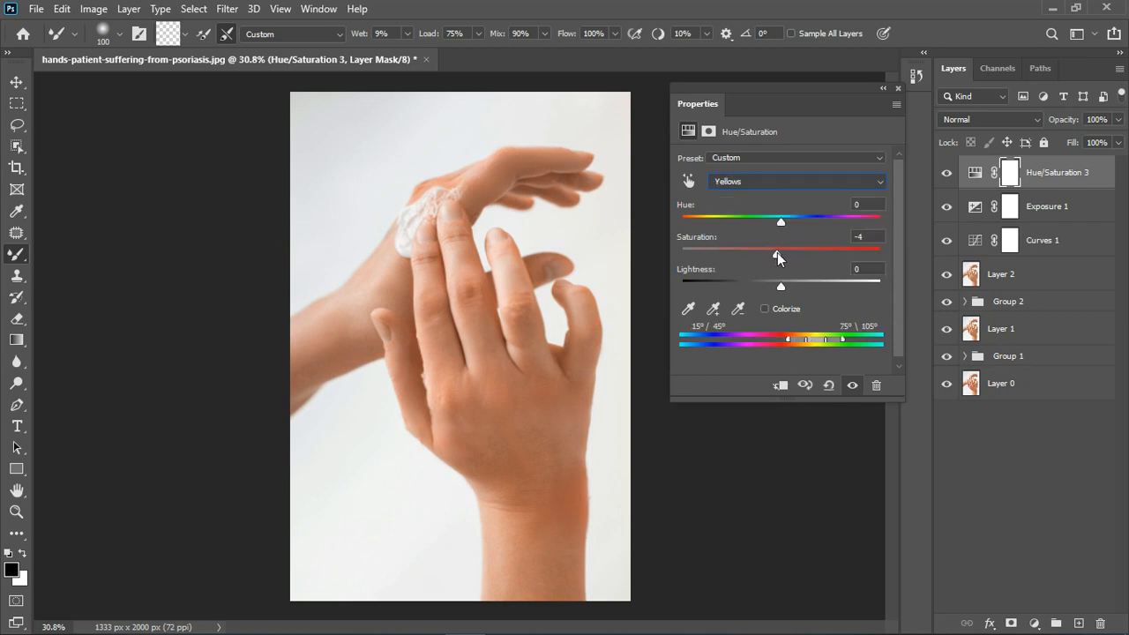
click(899, 89)
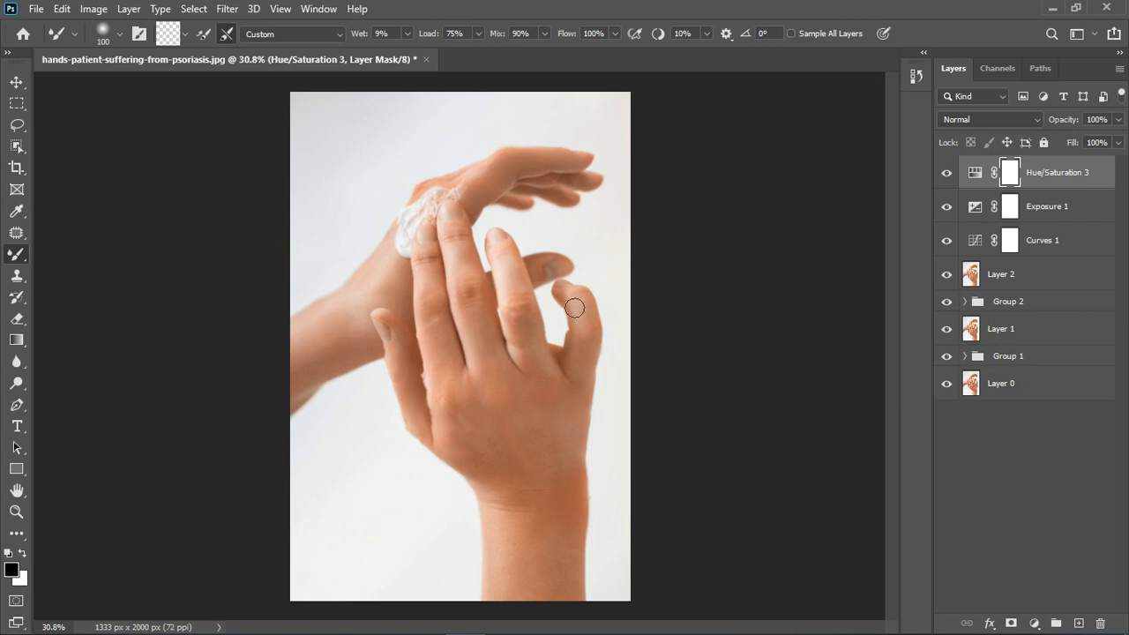
Add a Color Balance adjustment above the Hue/Saturation layer and shift its highlights toward blue.
scroll(529, 319, down, 3)
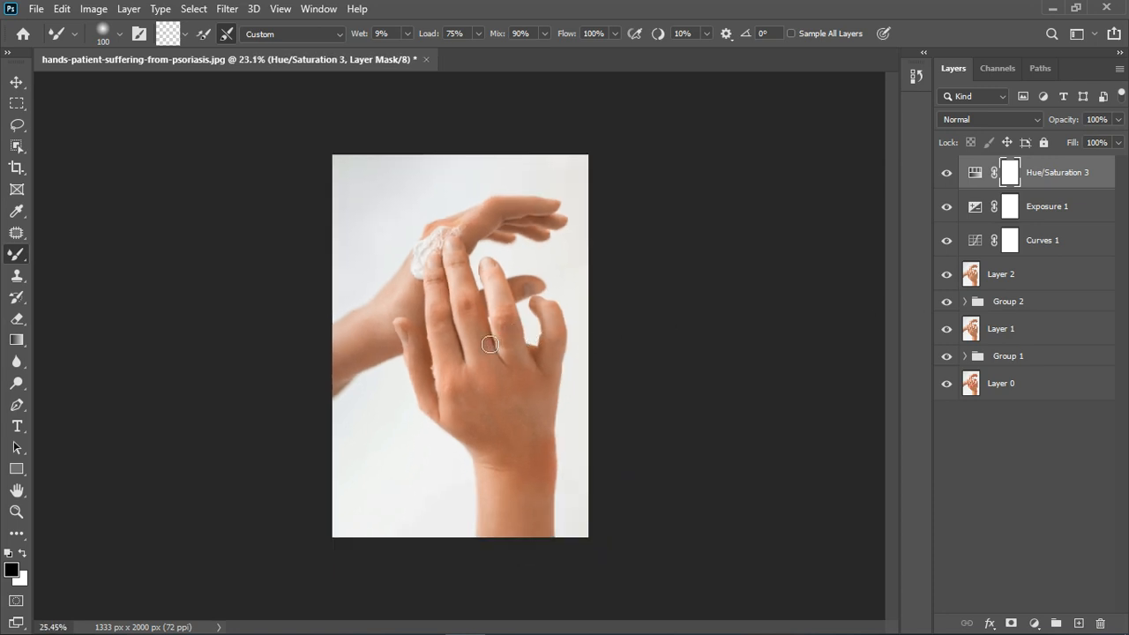
scroll(481, 329, up, 3)
scroll(502, 336, down, 1)
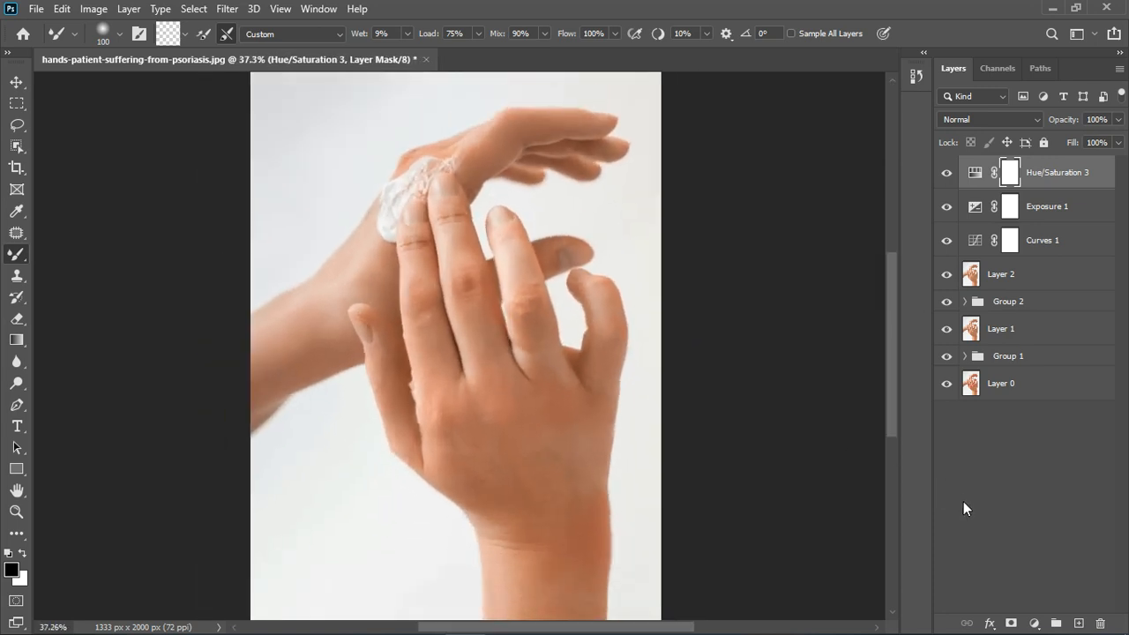
click(1035, 624)
click(1042, 479)
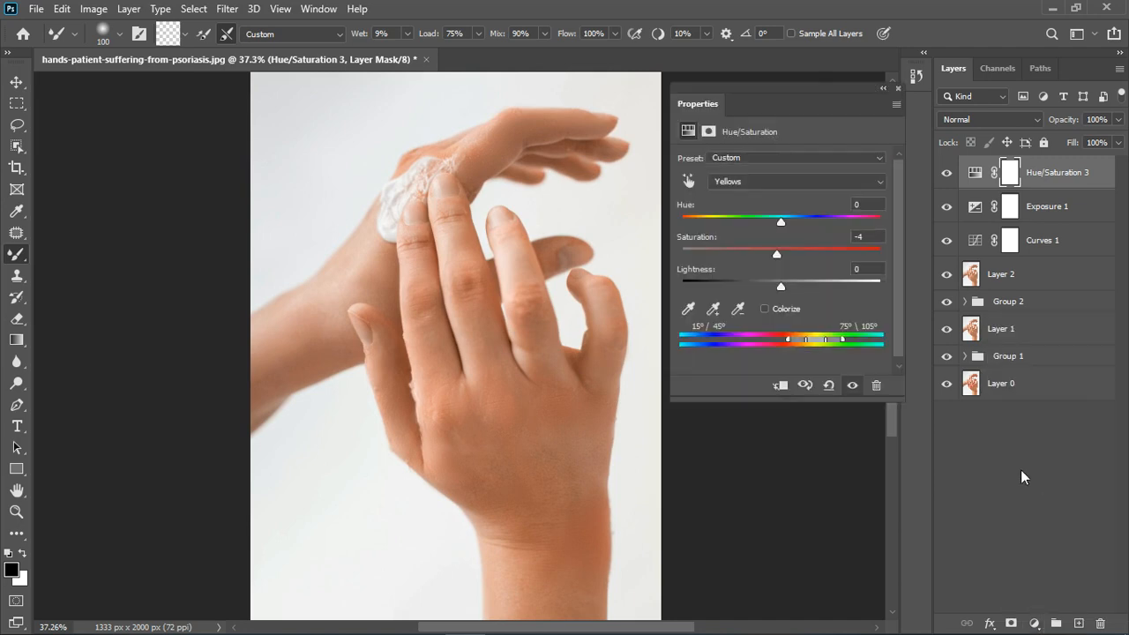
click(749, 162)
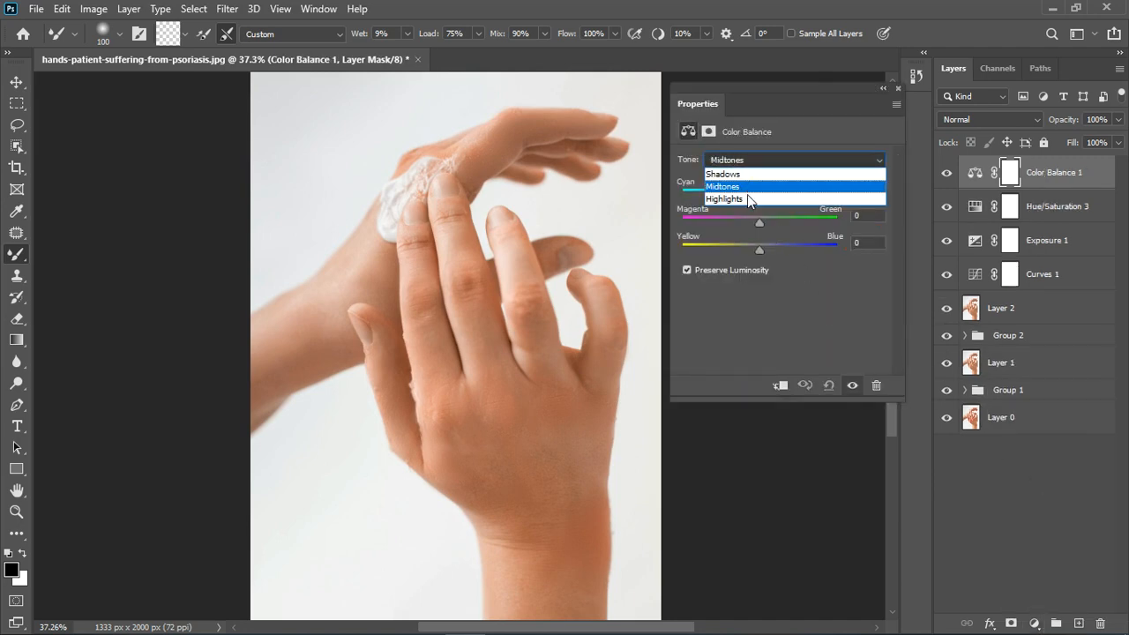
click(749, 198)
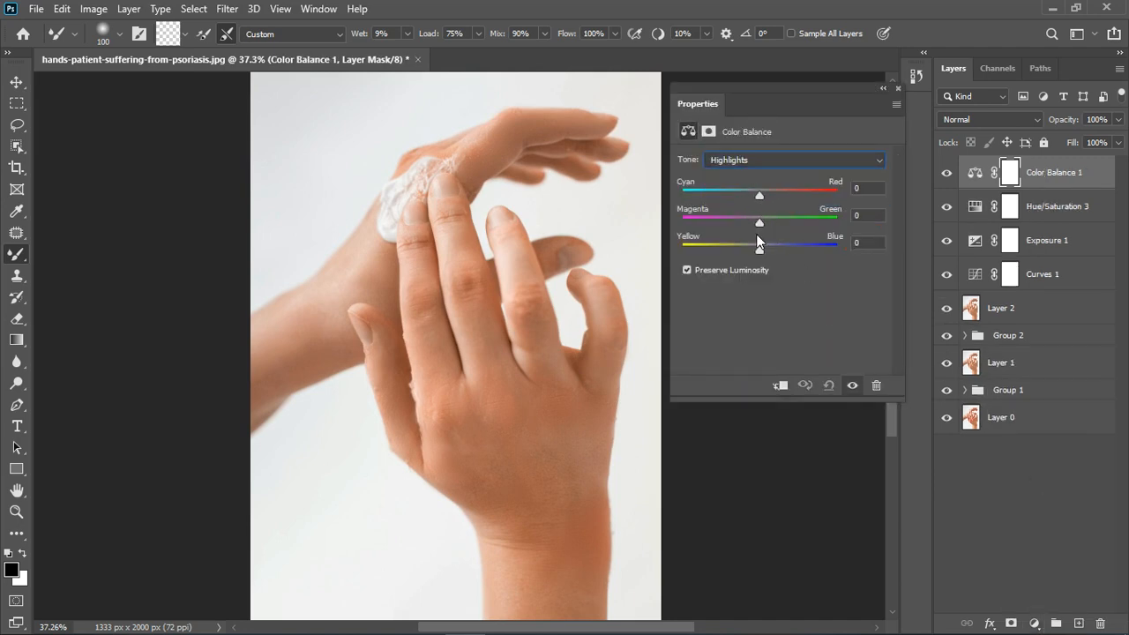
drag(758, 245, 757, 200)
Shift the Color Balance shadows slightly toward blue and fine-tune the midtones.
click(765, 160)
click(760, 168)
drag(759, 247, 762, 244)
click(760, 162)
click(758, 187)
drag(760, 222, 759, 195)
click(898, 89)
Toggle the Color Balance layer's visibility to compare the photo with and without the color shift.
click(949, 174)
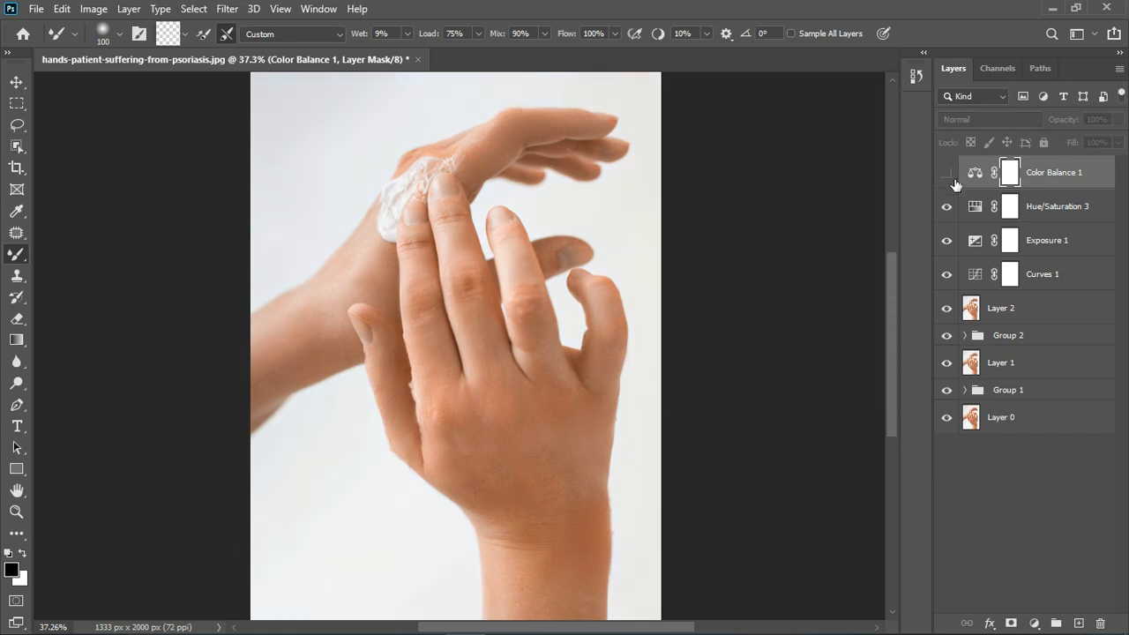
click(955, 180)
click(955, 180)
click(950, 174)
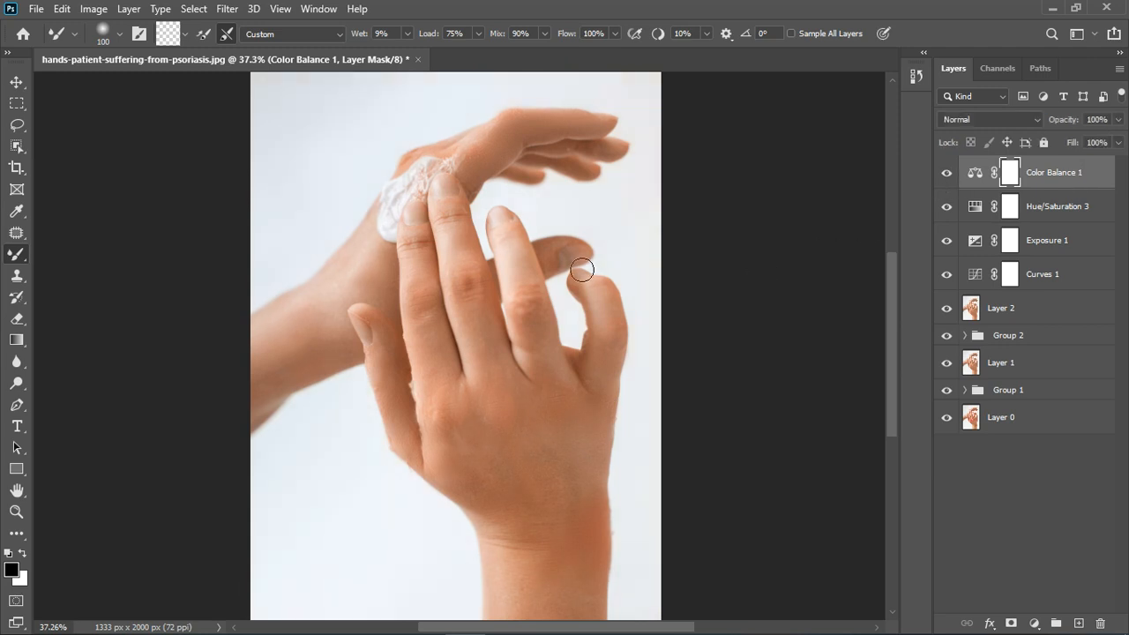
Stamp all visible layers into a new top layer and group every layer between it and the original photo layer.
scroll(580, 263, down, 4)
click(983, 506)
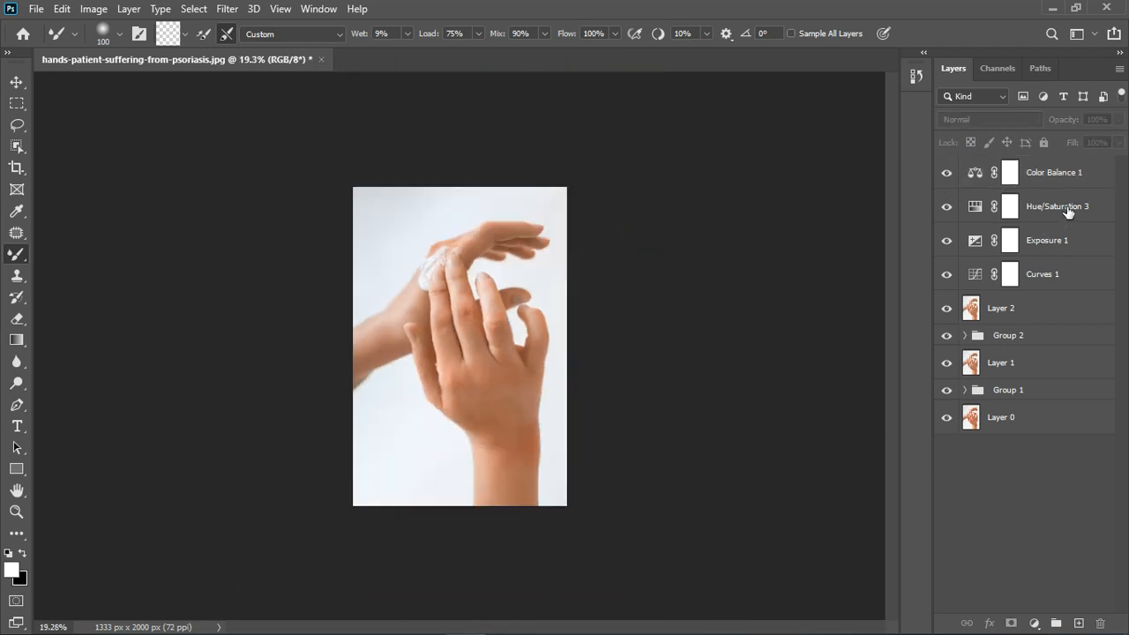
key(ctrl+shift+alt+e)
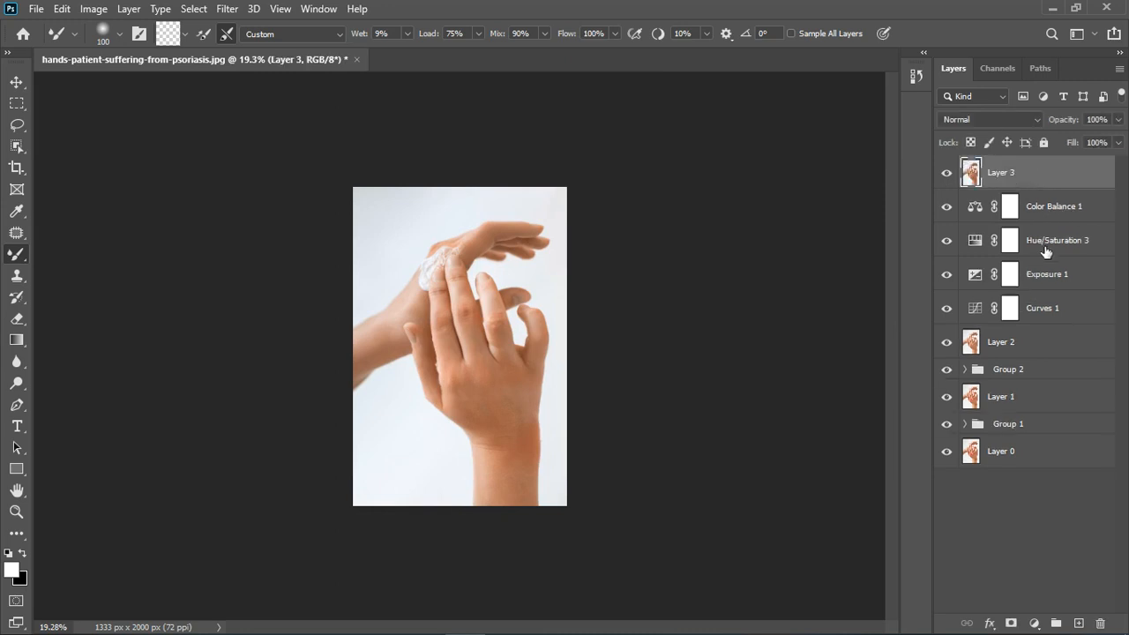
click(1063, 219)
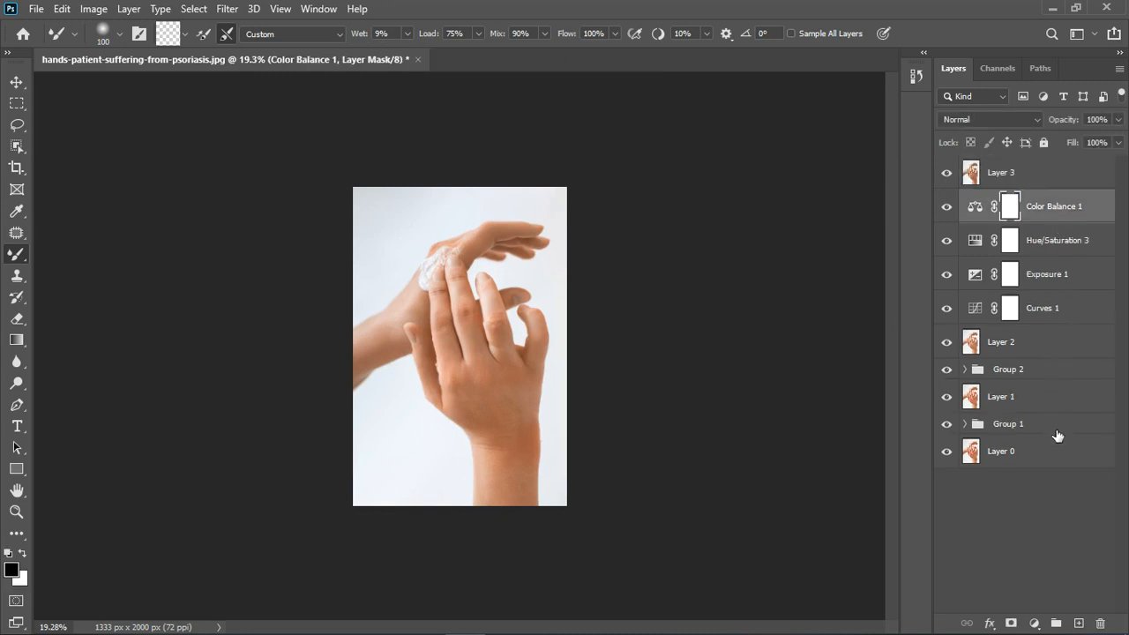
shift+click(1058, 435)
click(1056, 624)
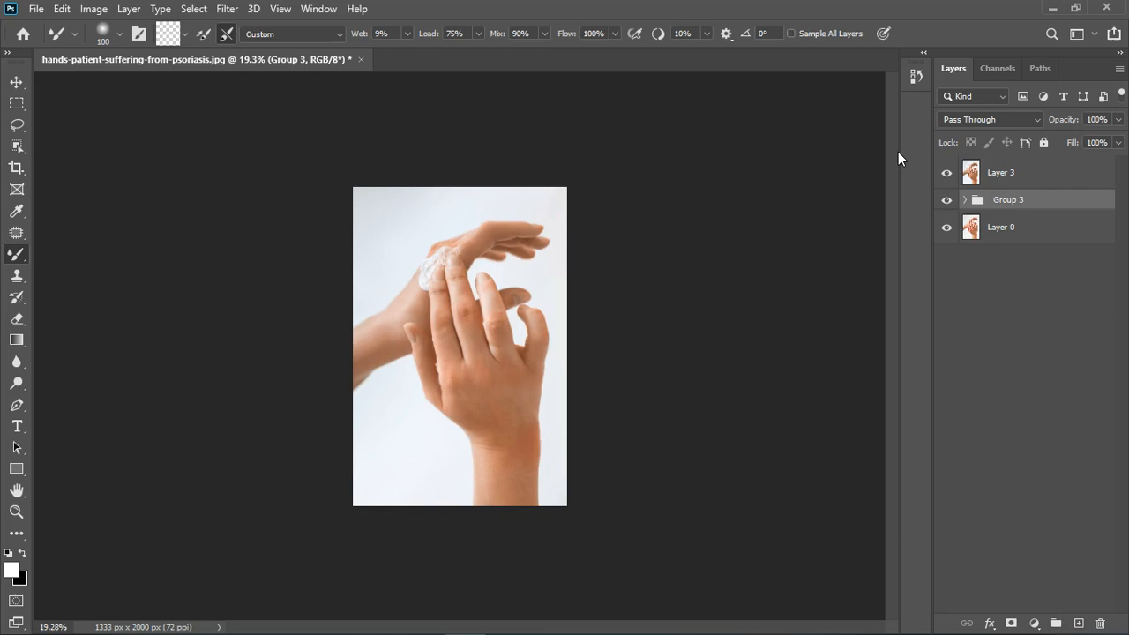
Hide the new layer group and toggle the stamped top layer to compare the retouched photo with the original.
click(947, 199)
key(ctrl+0)
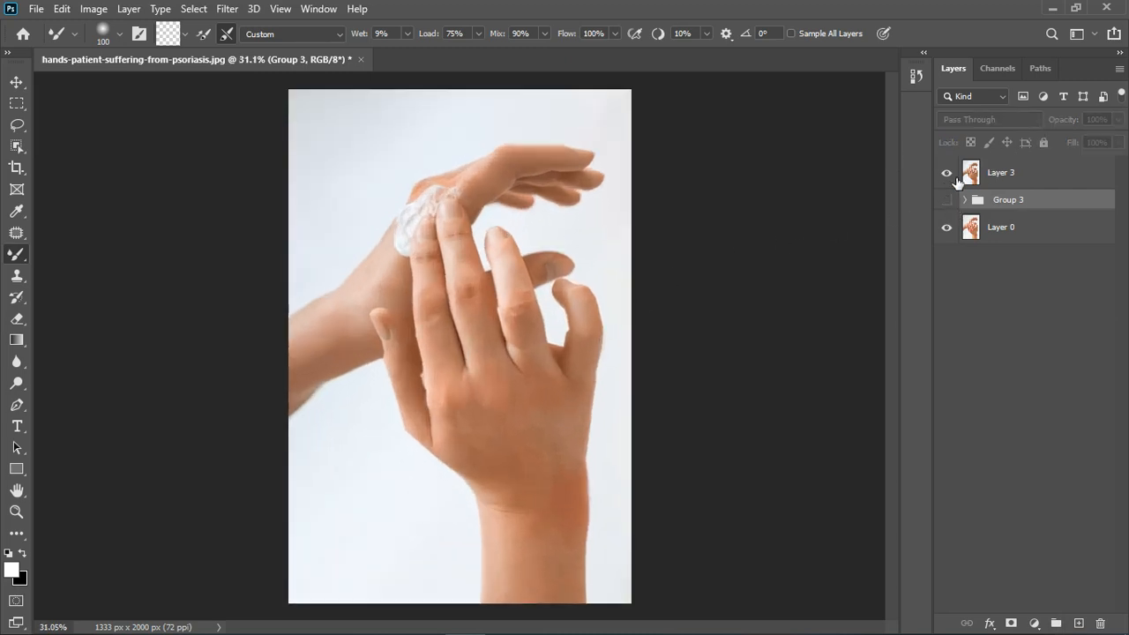
click(956, 178)
click(947, 174)
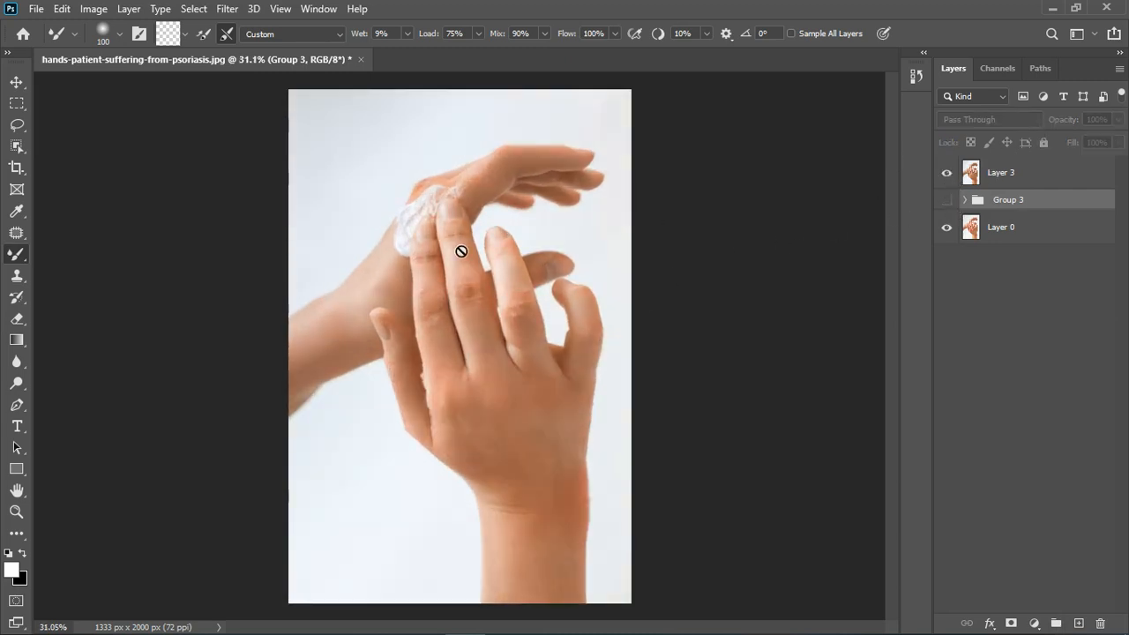